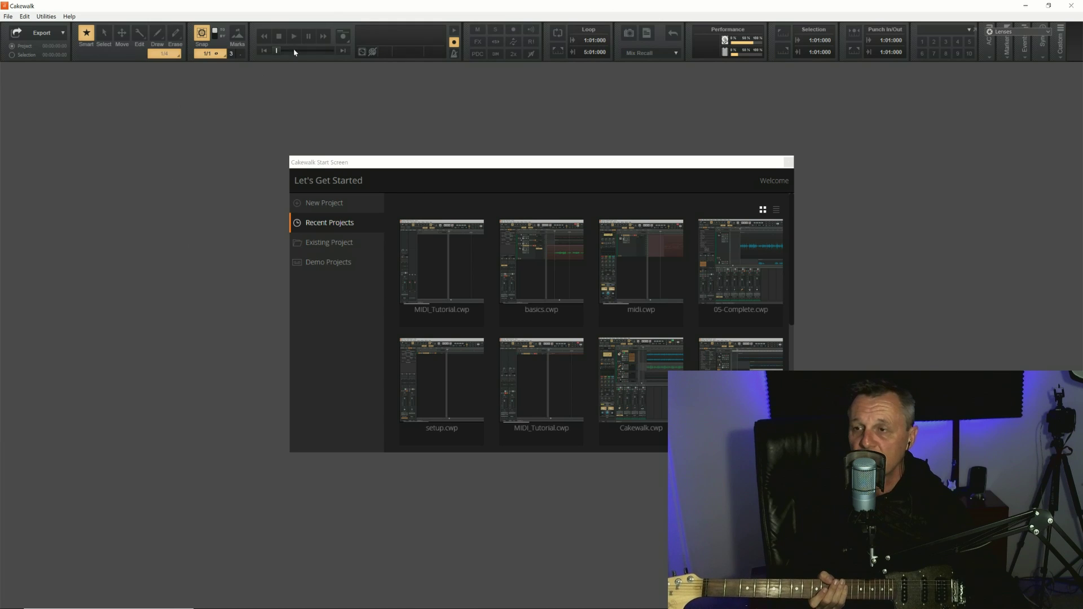
Create a new project from the Empty Project template
left_click(323, 204)
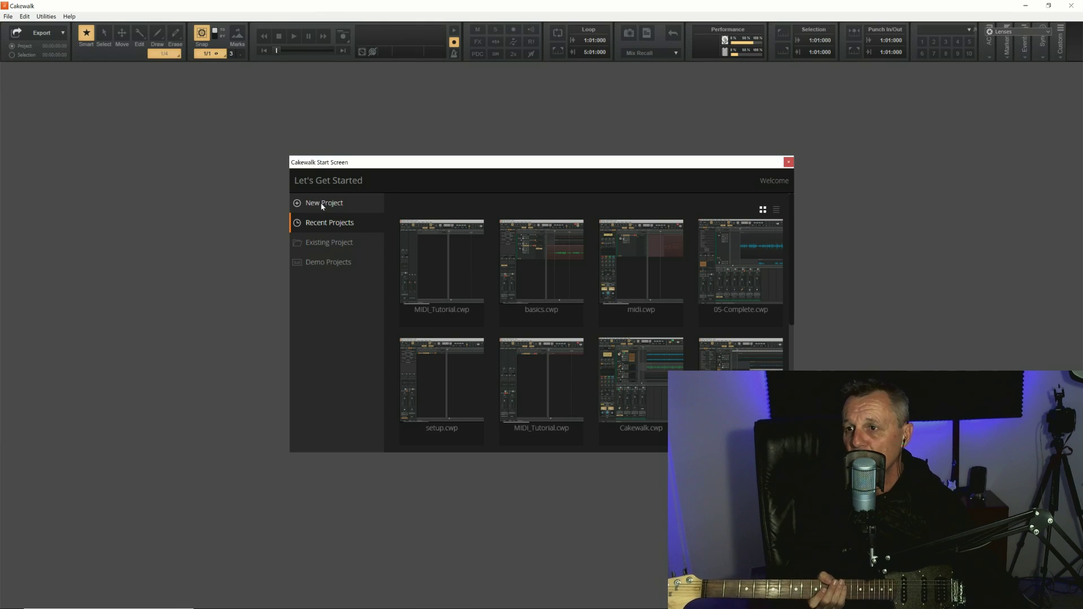
left_click(323, 204)
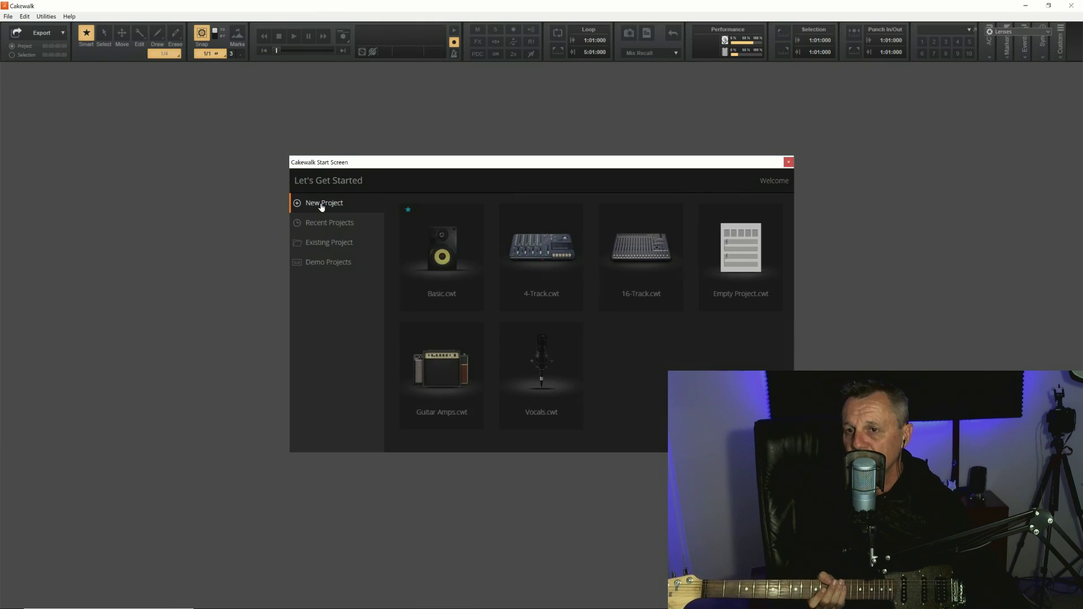
left_click(738, 252)
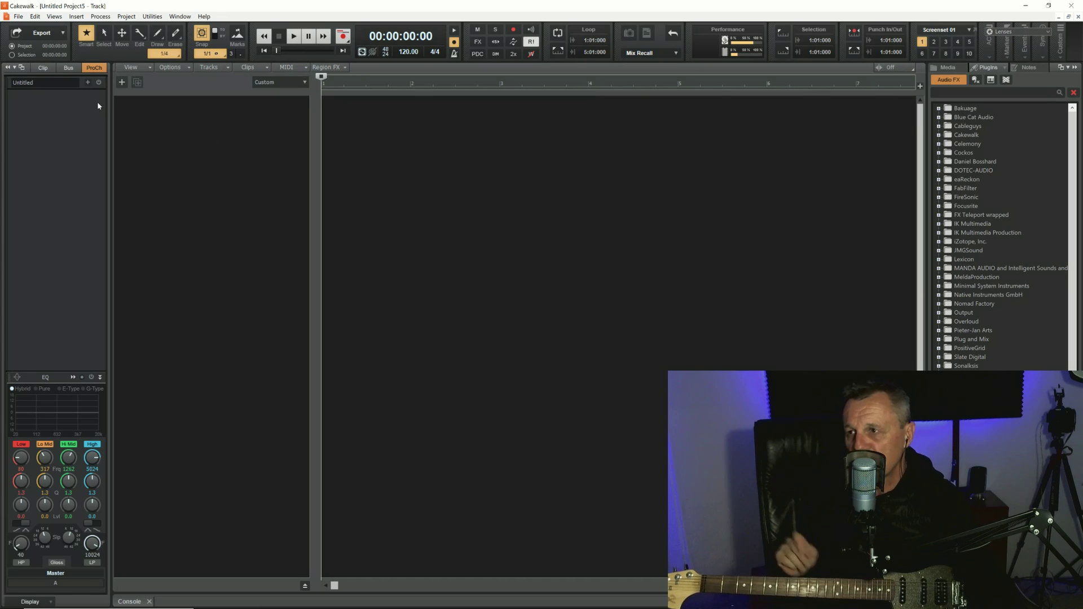
Review the enabled audio input and output drivers in the preferences and accept the settings
left_click(35, 17)
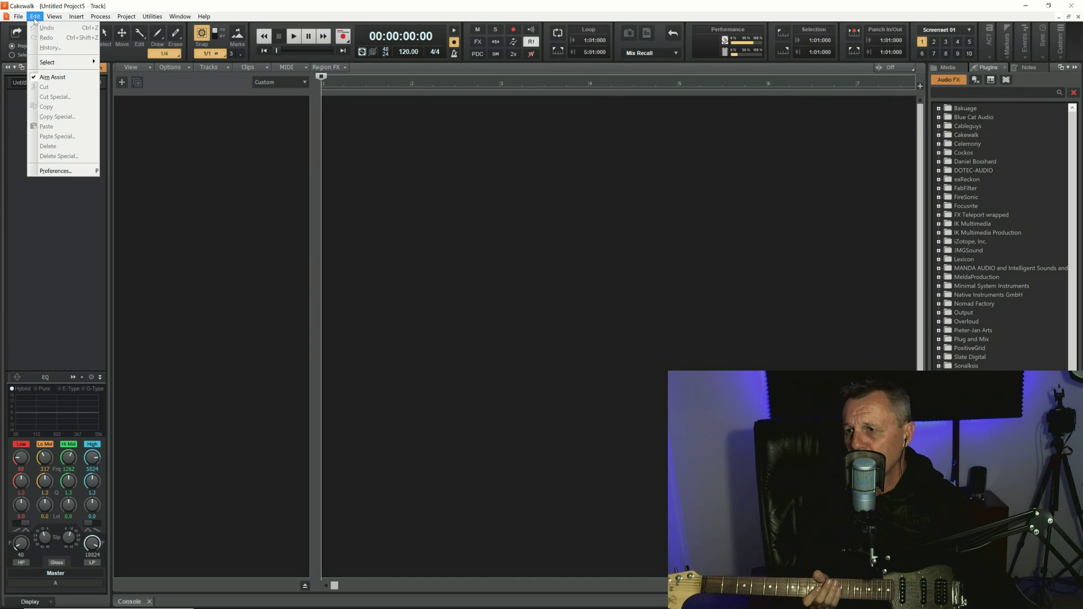
left_click(62, 172)
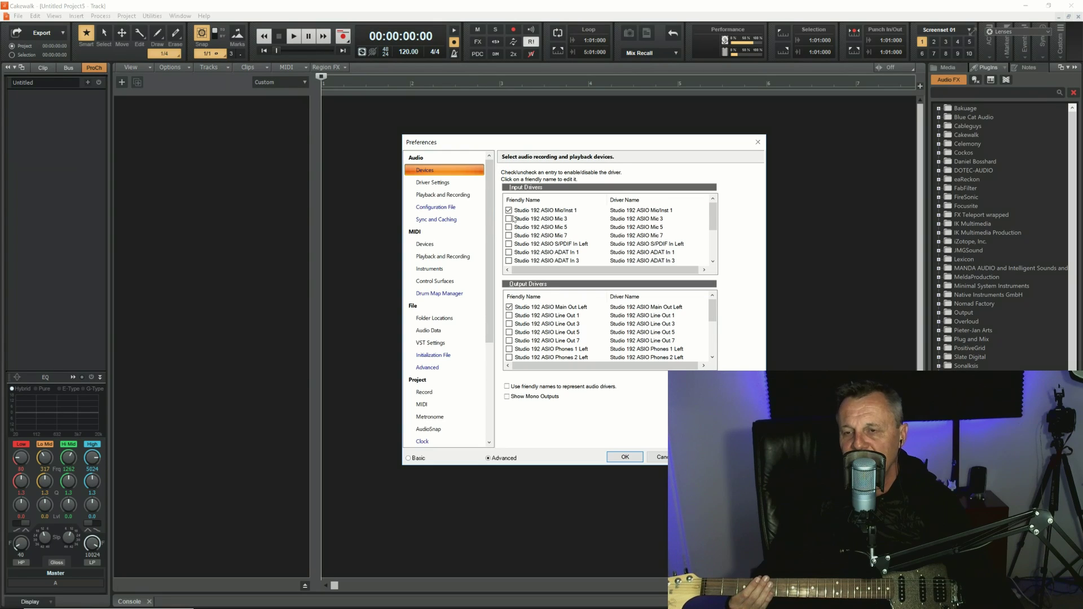
left_click(624, 458)
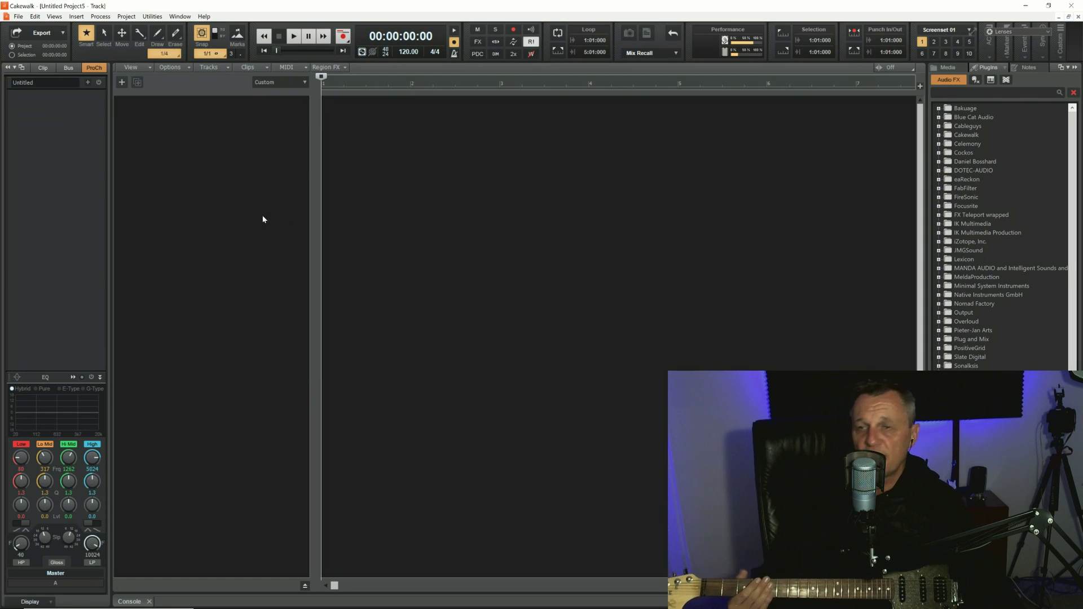
Add one audio track with Left Studio 192 ASIO Mic/Inst 1 as its input
left_click(122, 83)
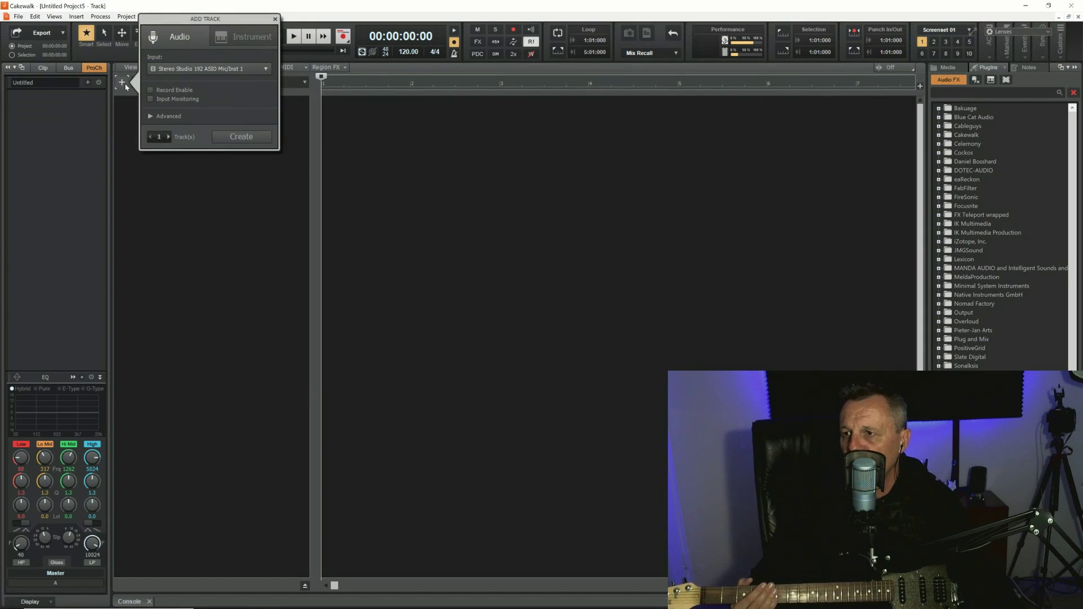
left_click(216, 70)
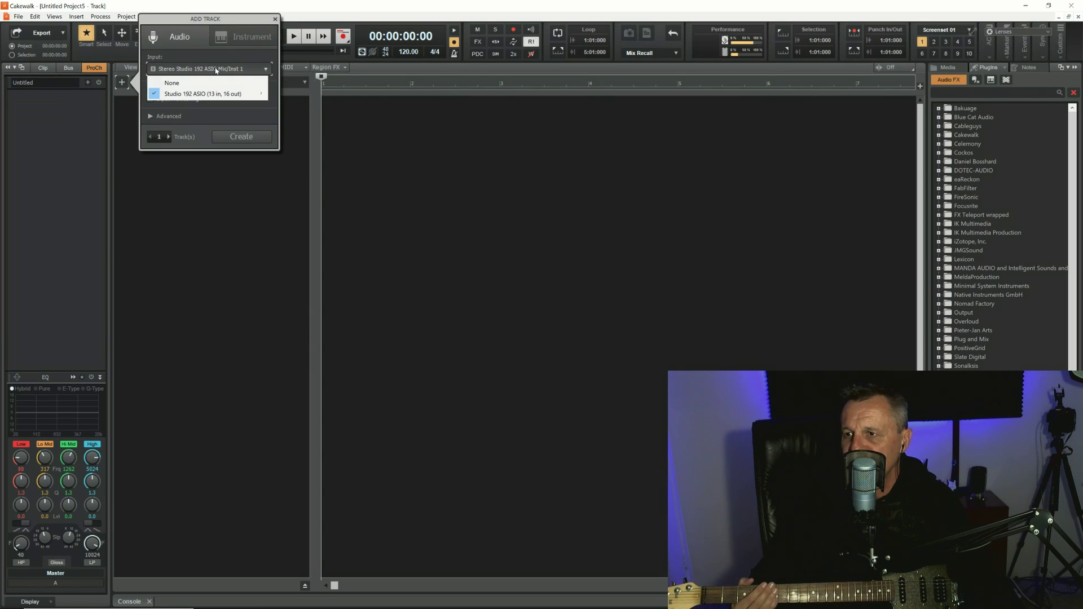
mouse_move(216, 93)
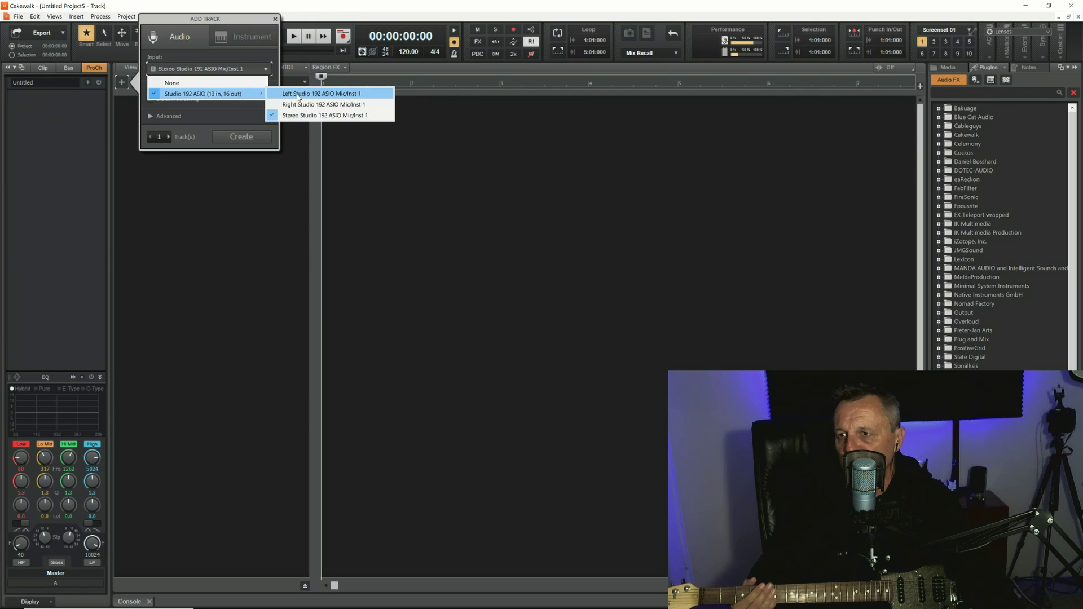
left_click(299, 95)
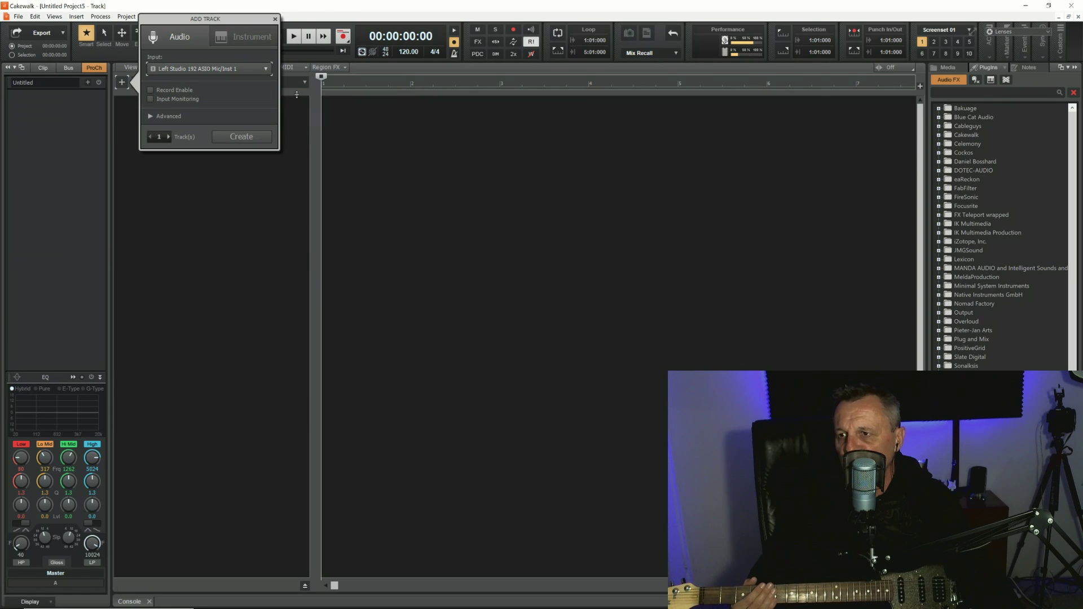
left_click(232, 134)
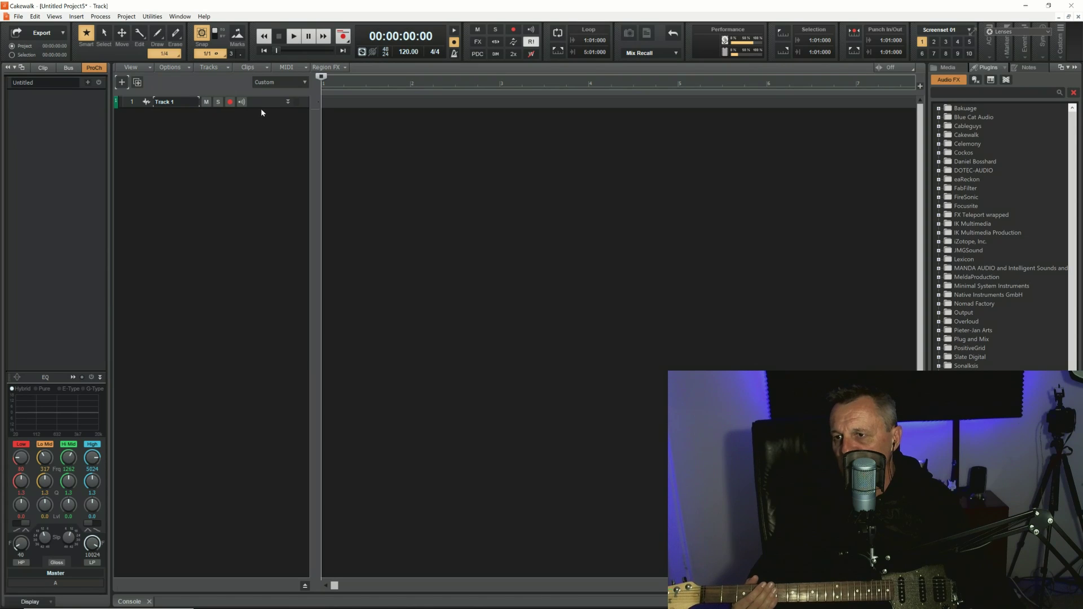
Increase the new track's height to show its controls and rename the track Guitar
left_click_drag(262, 108, 254, 162)
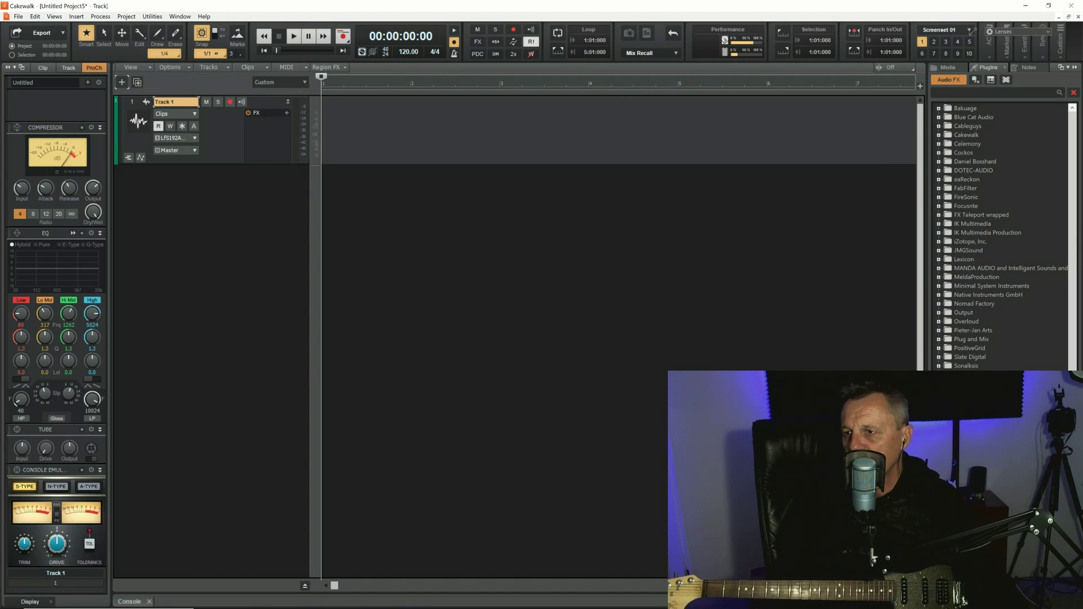
double_click(175, 102)
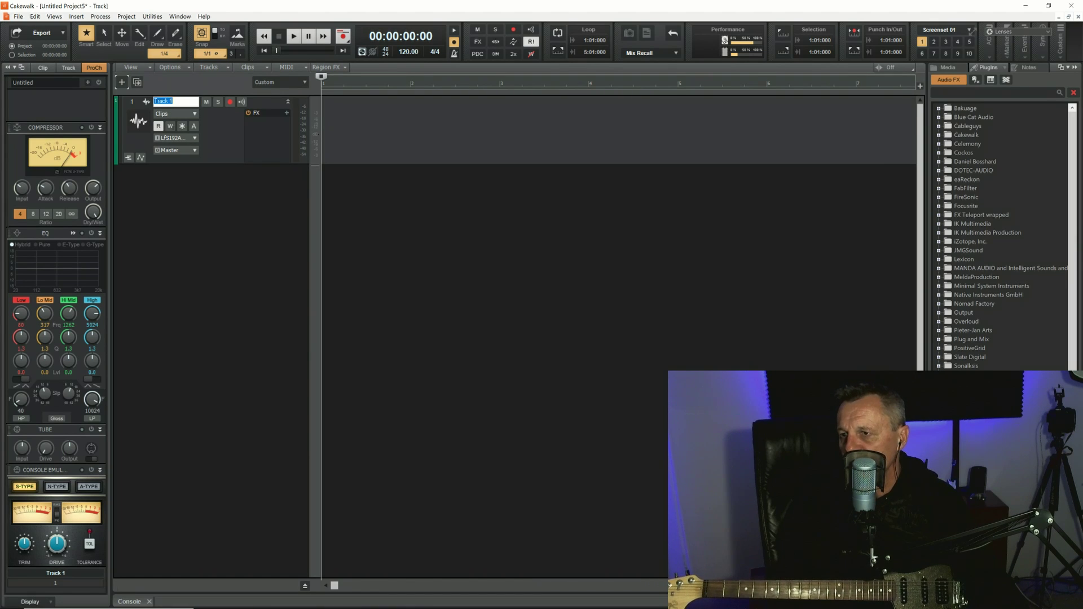
type("Guitar")
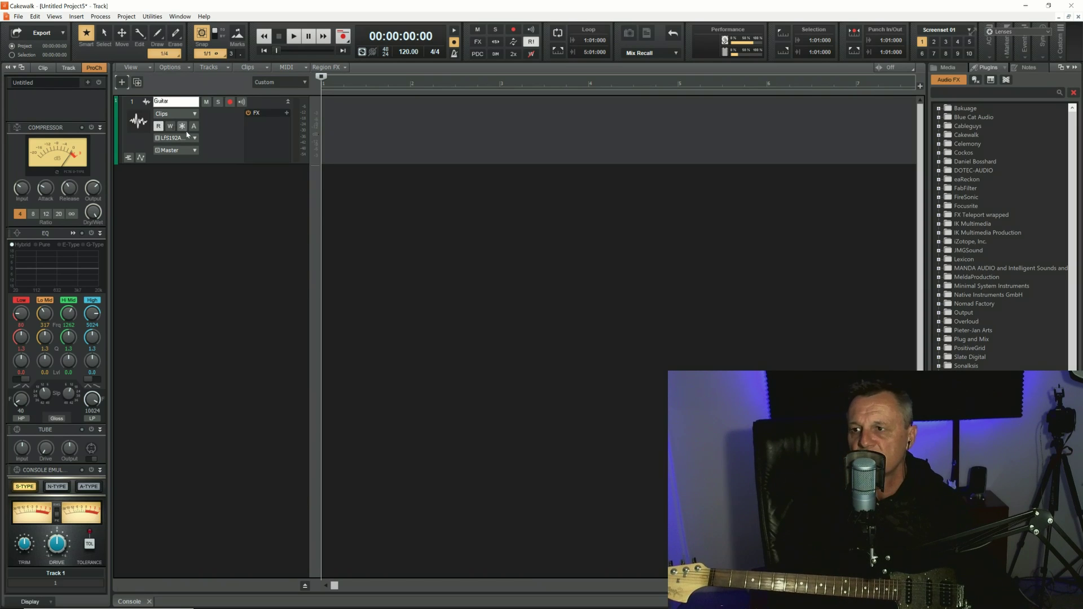
key("Return")
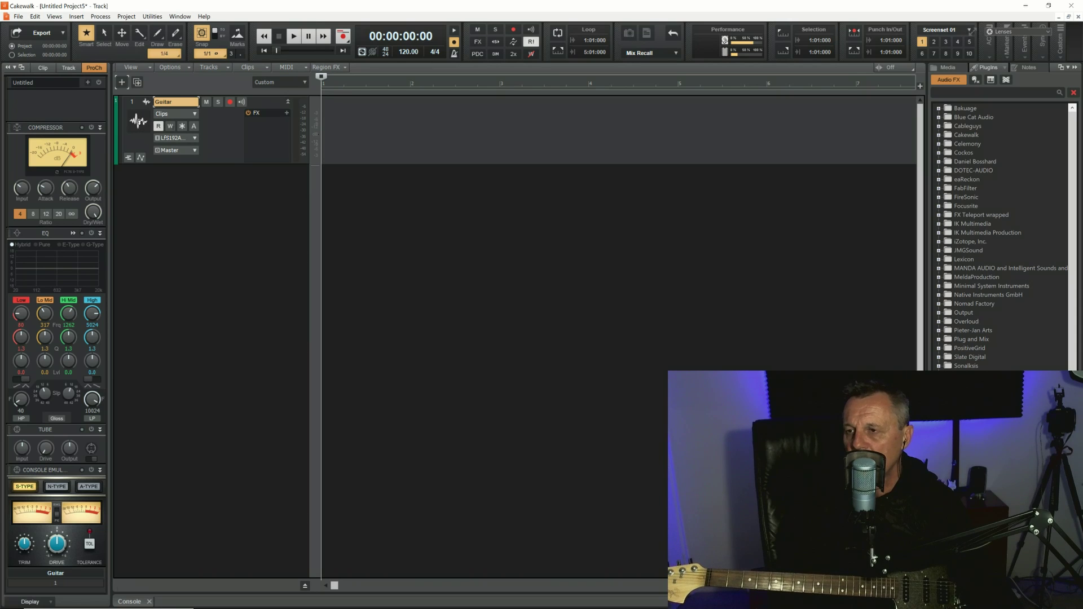
Set the Guitar track's icon to IRG7 1A.bmp from the Guitar - Electric folder
right_click(142, 120)
left_click(169, 129)
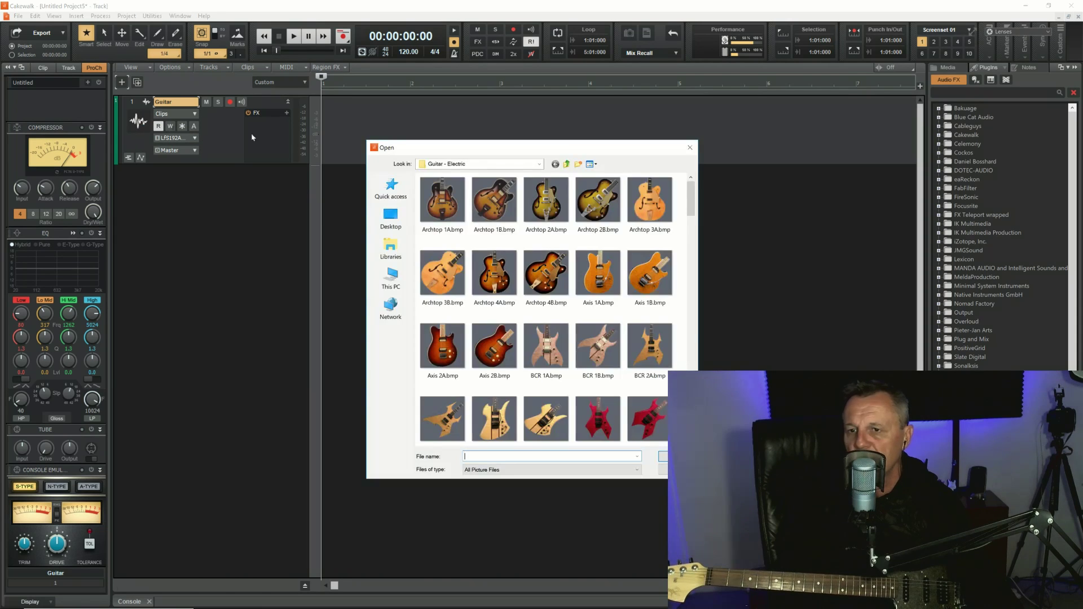
left_click_drag(691, 197, 691, 260)
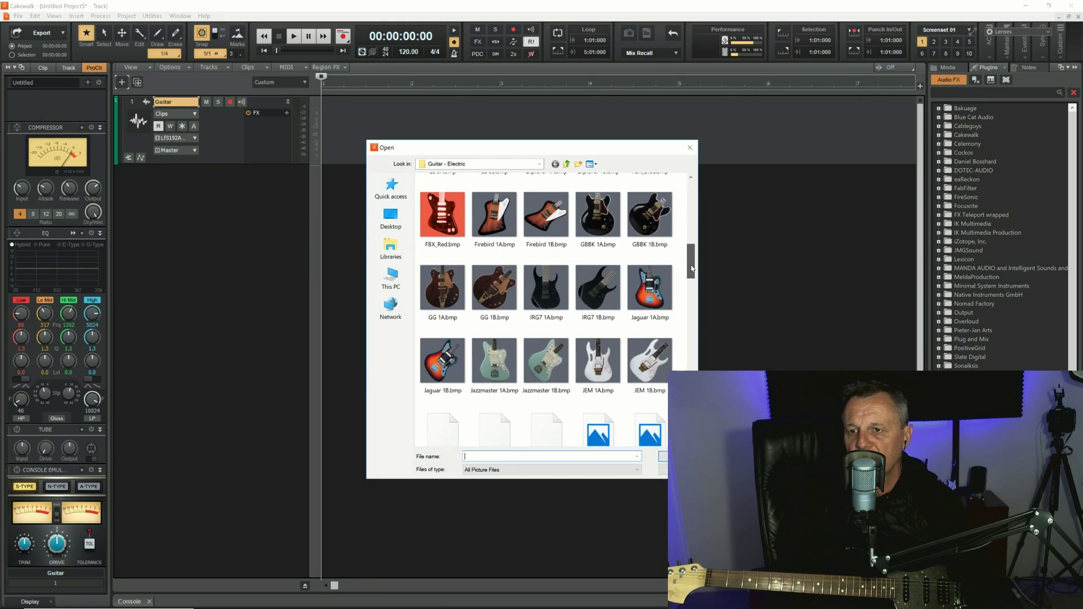
left_click(582, 288)
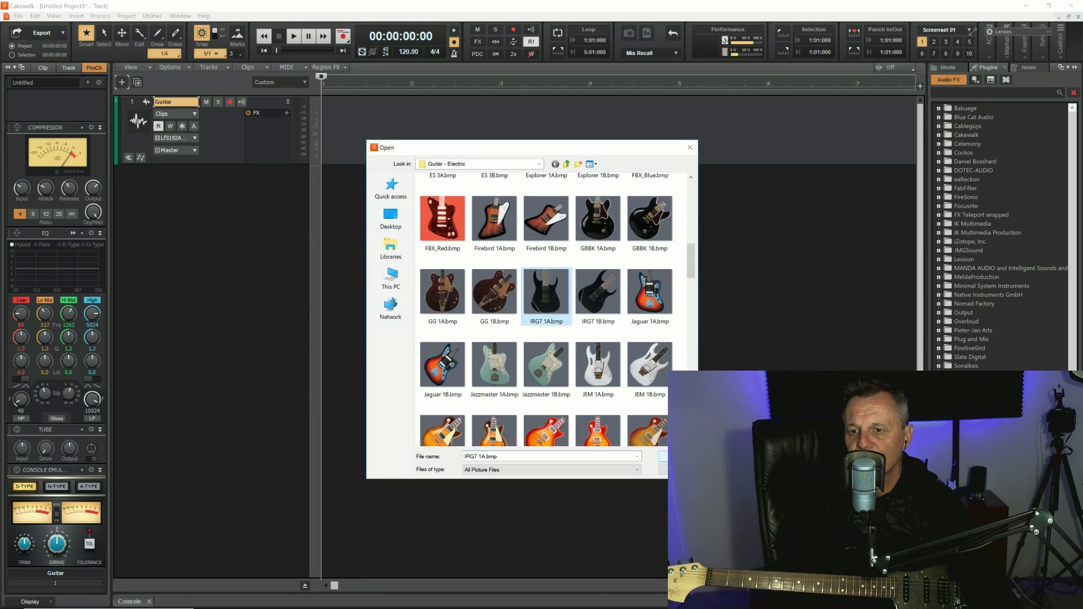
left_click(663, 456)
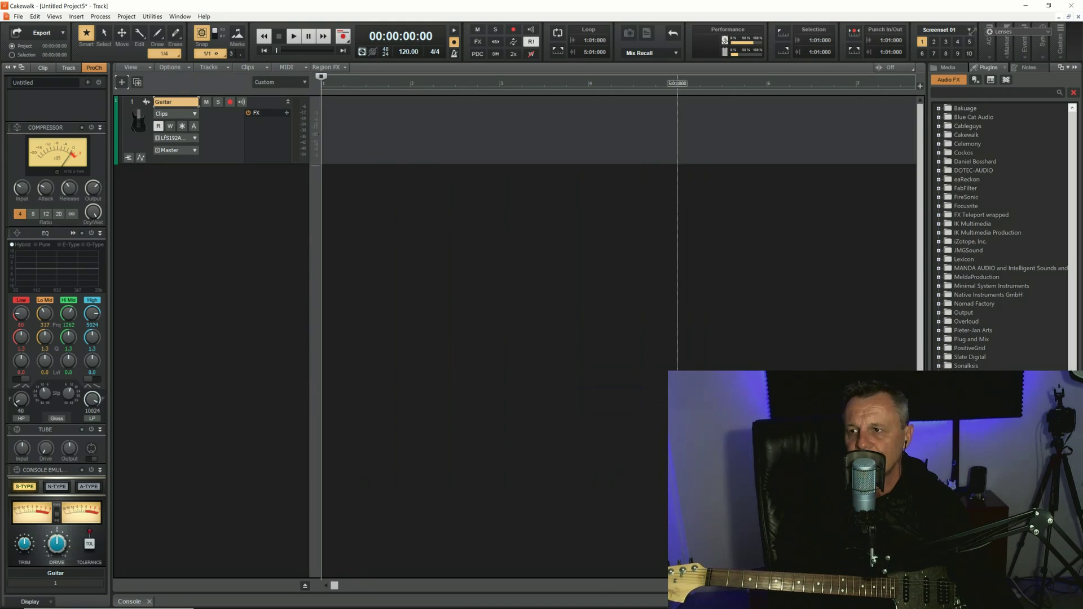
Arm the Guitar track for recording and turn on its input echo
left_click(230, 102)
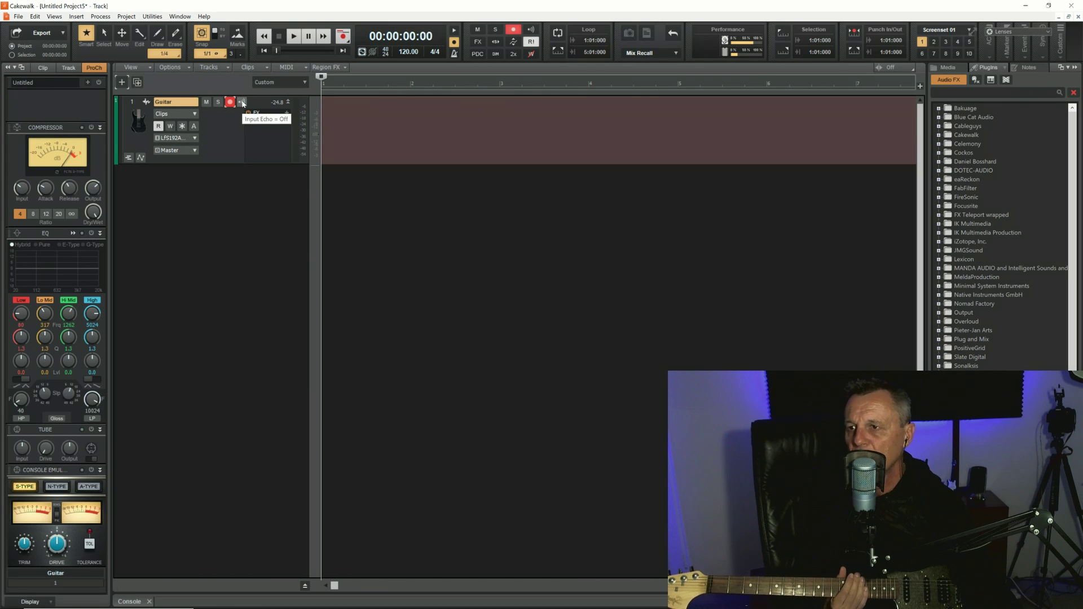
left_click(242, 102)
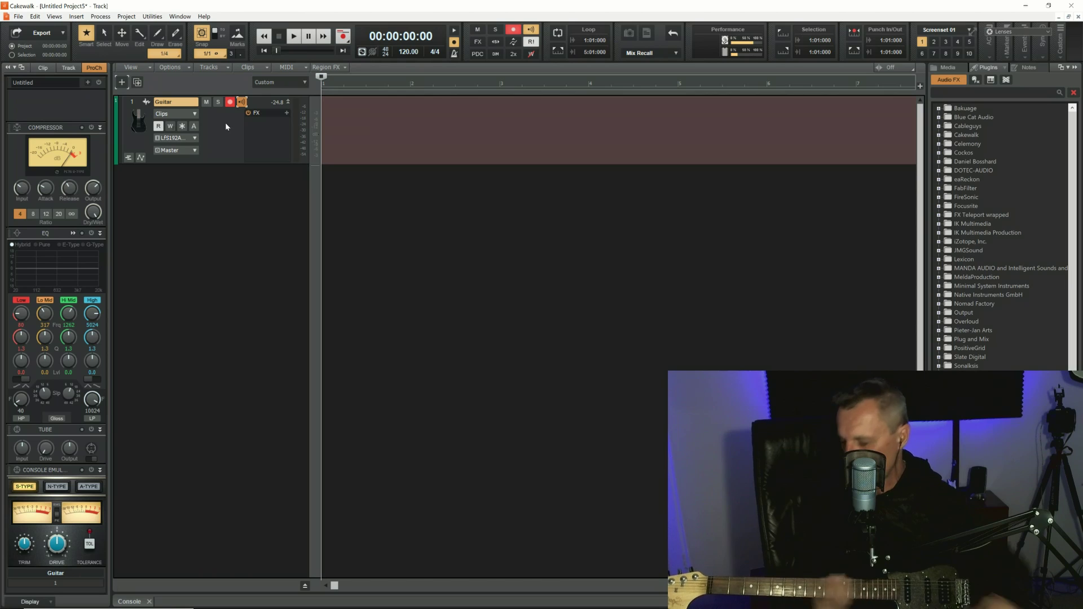
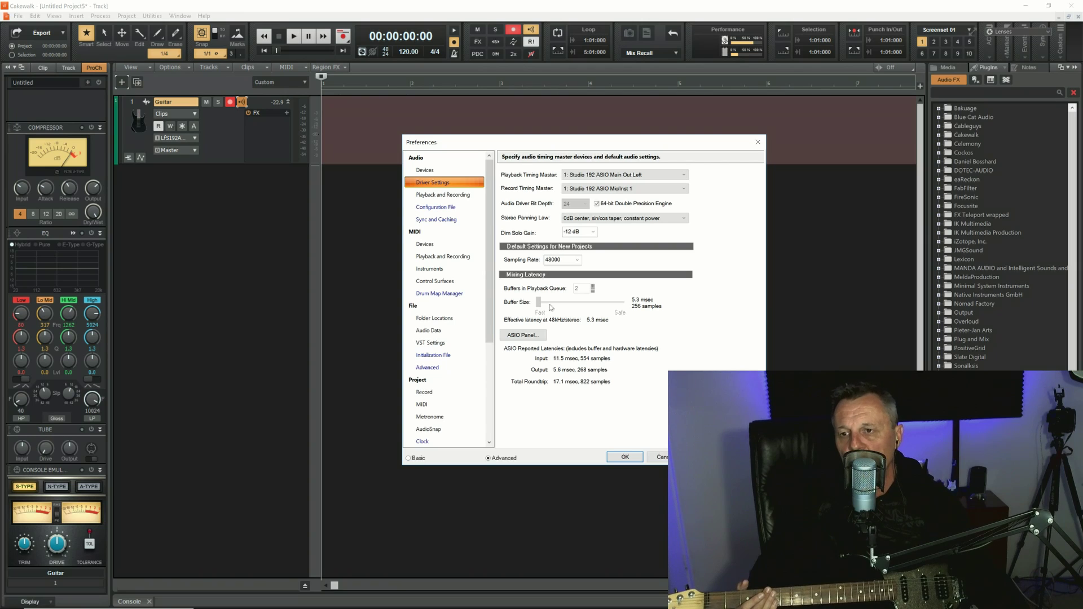
Inspect the buffer size and latency in the audio driver settings and the ASIO panel, and close the preferences
left_click(534, 336)
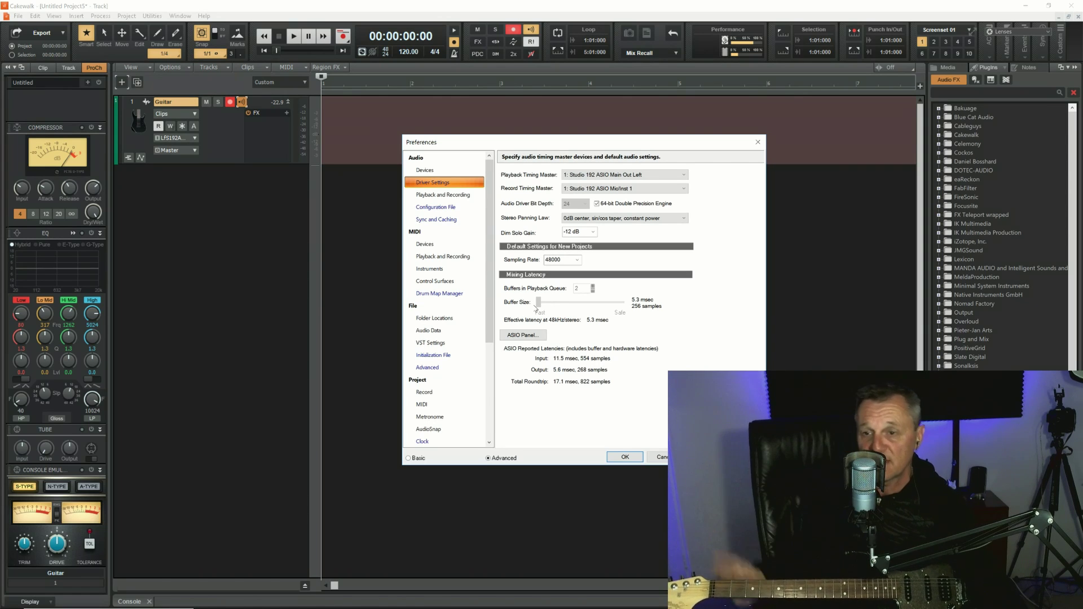
left_click(625, 458)
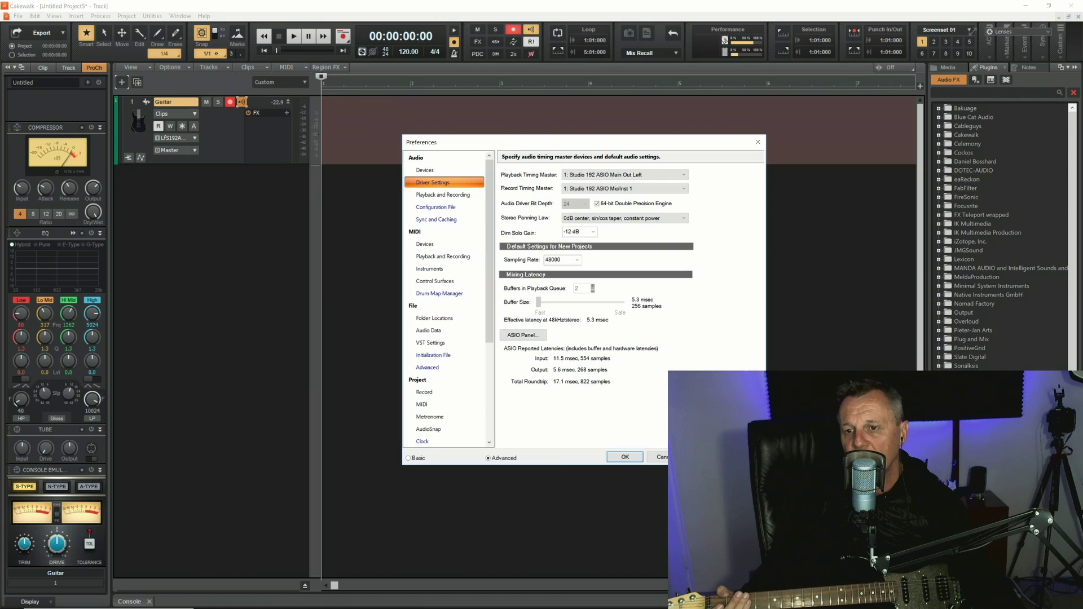
left_click(623, 459)
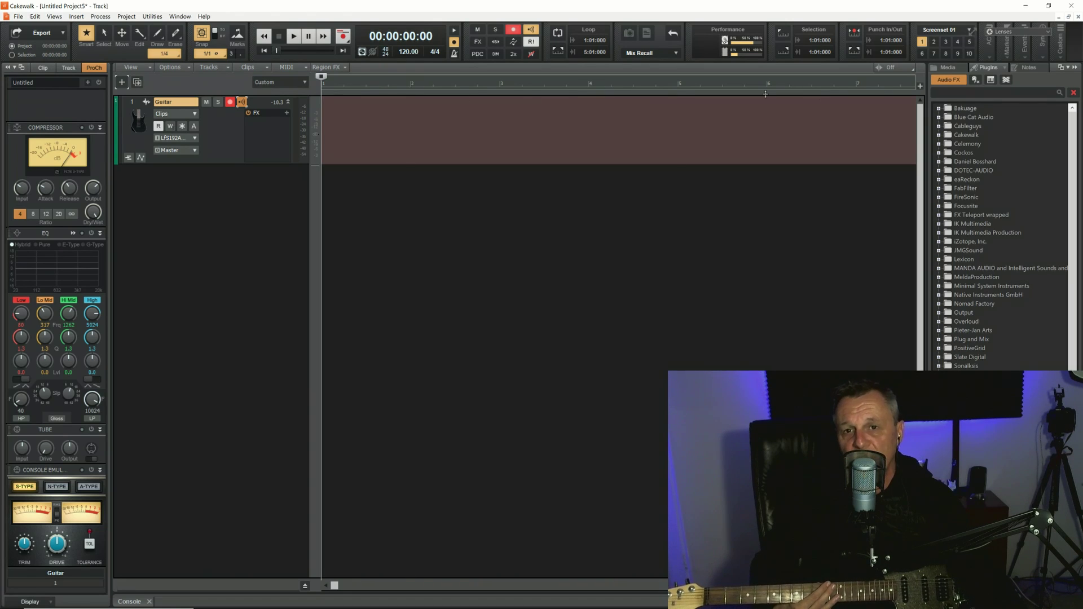
Search the audio effects for Mtuner, add MTuner to the Guitar track's effects, and close its window
left_click(980, 99)
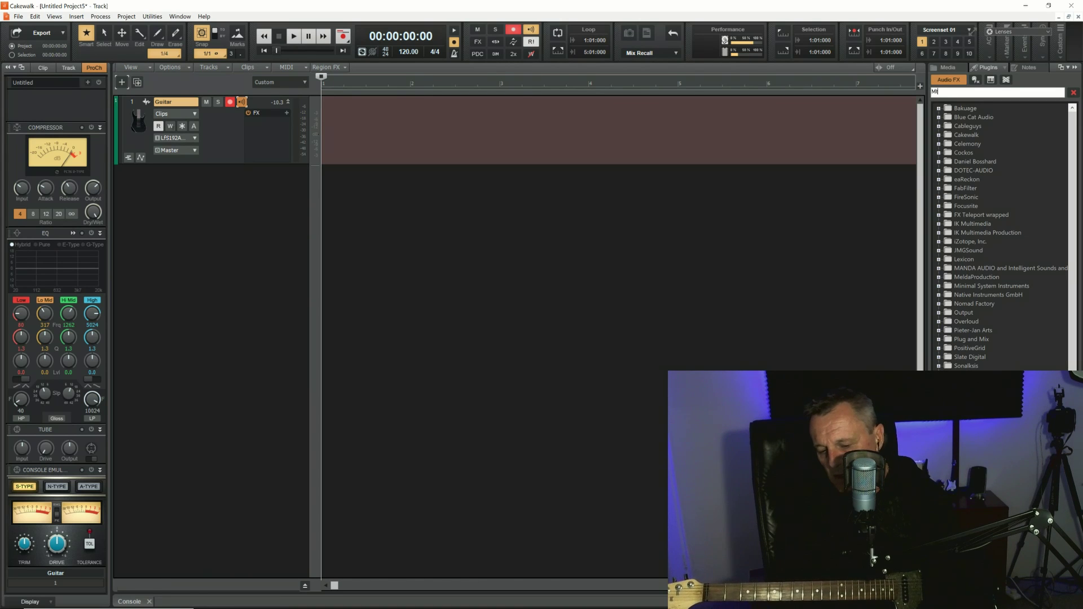
type("er")
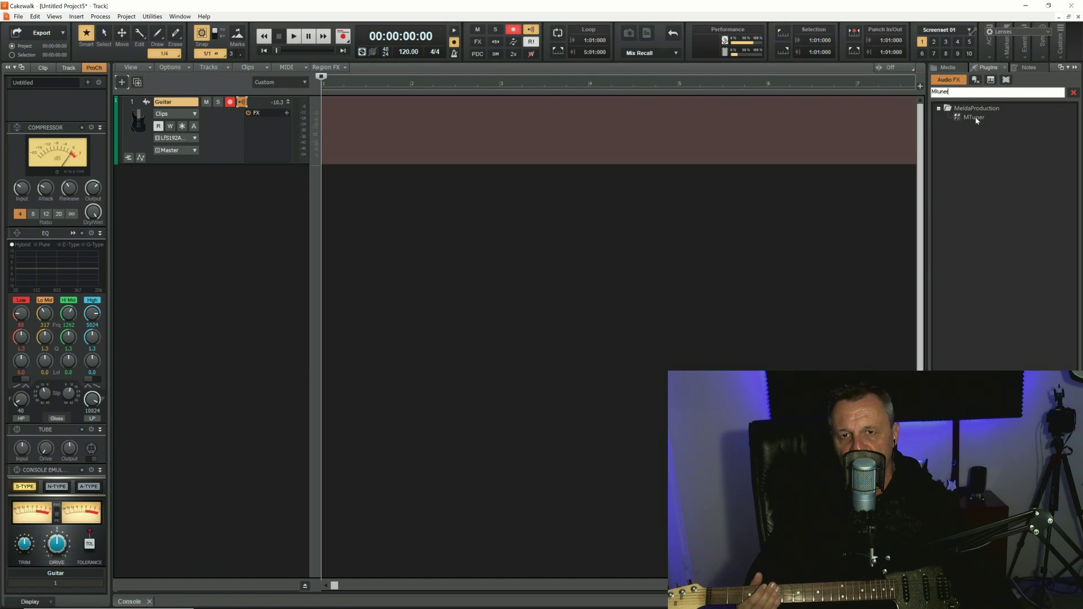
left_click_drag(977, 120, 273, 134)
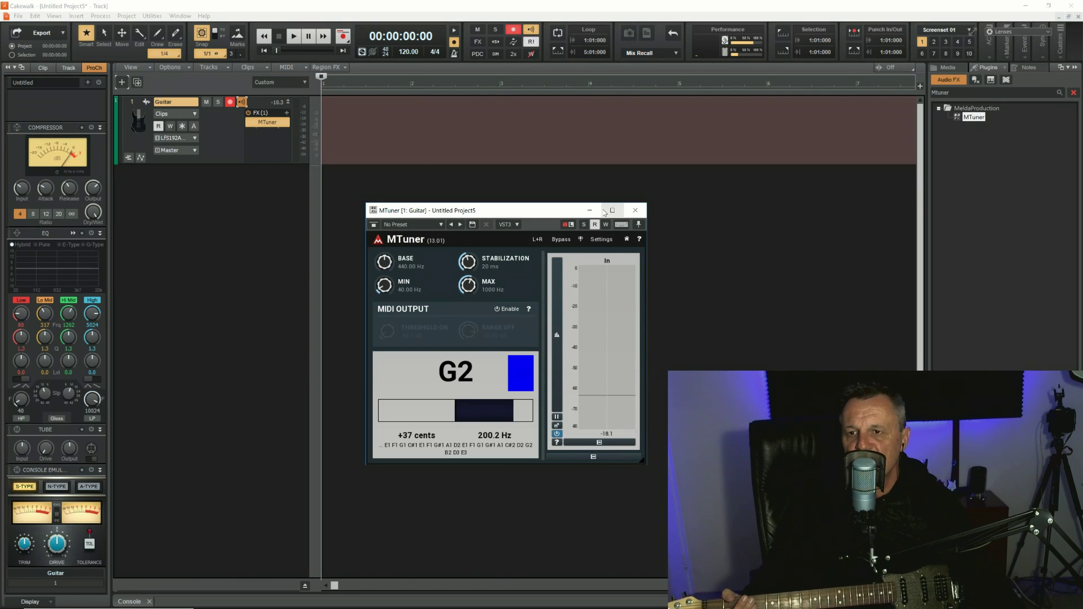
left_click(631, 210)
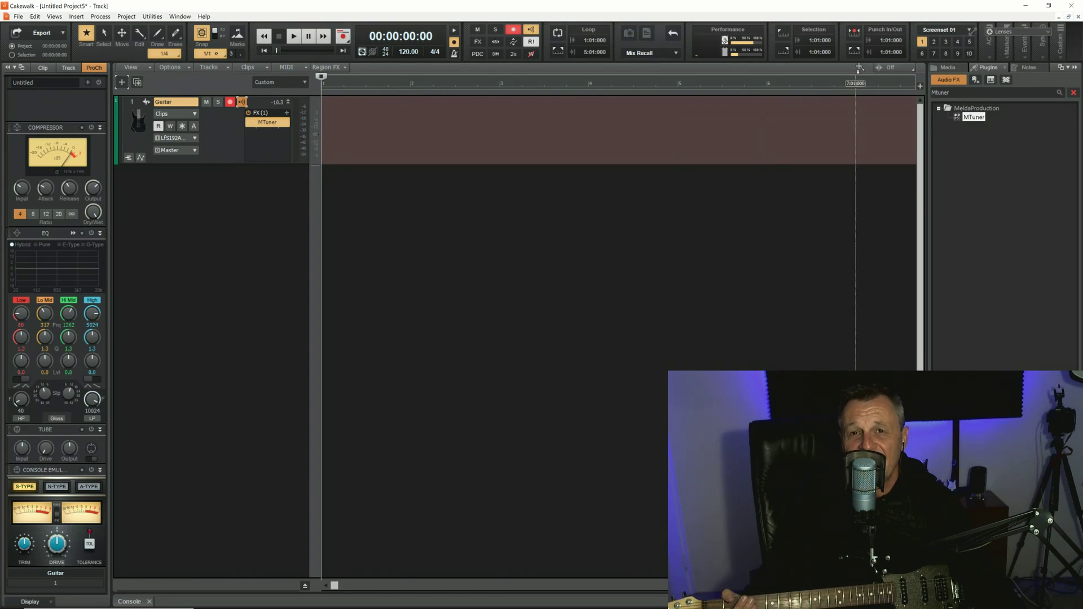
Clear the plugin search, add Sonitus Reverb from the Cakewalk folder to the Guitar track's effects, and close its window
left_click(1073, 93)
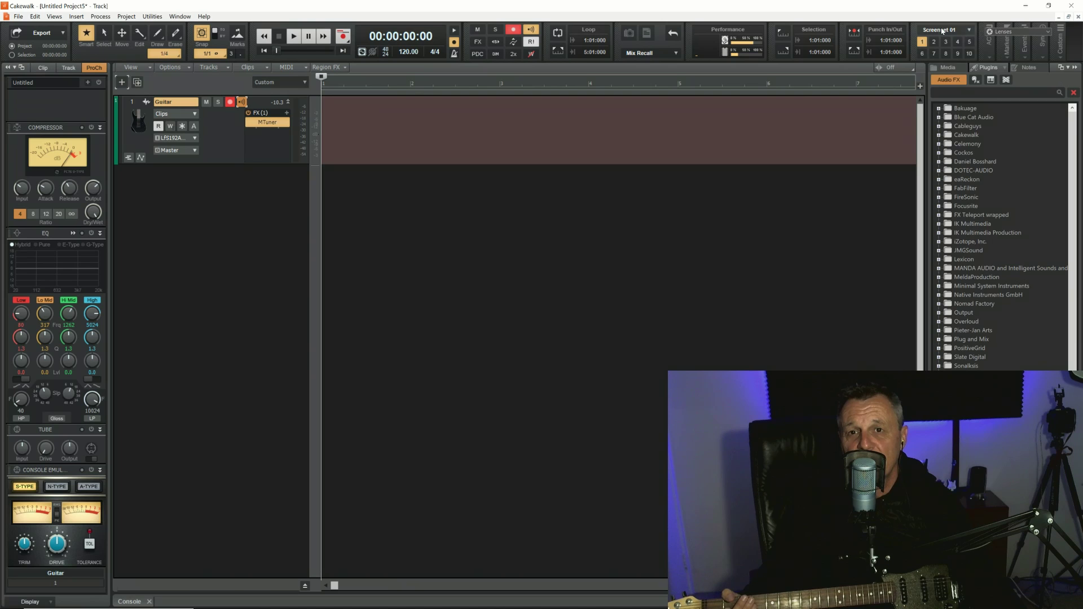
left_click(938, 135)
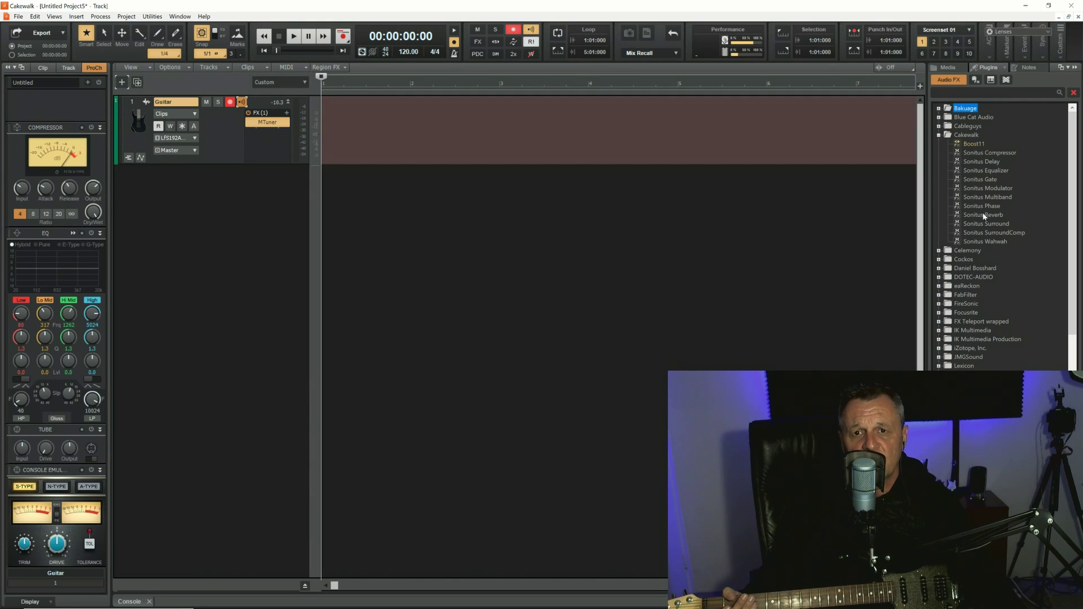
left_click_drag(983, 218, 257, 141)
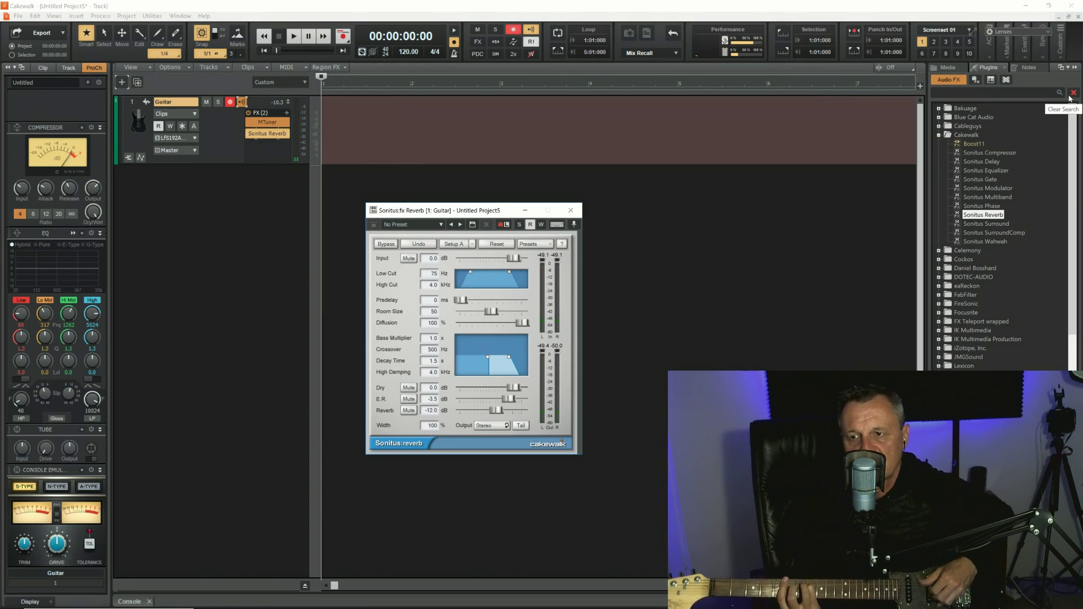
left_click(938, 120)
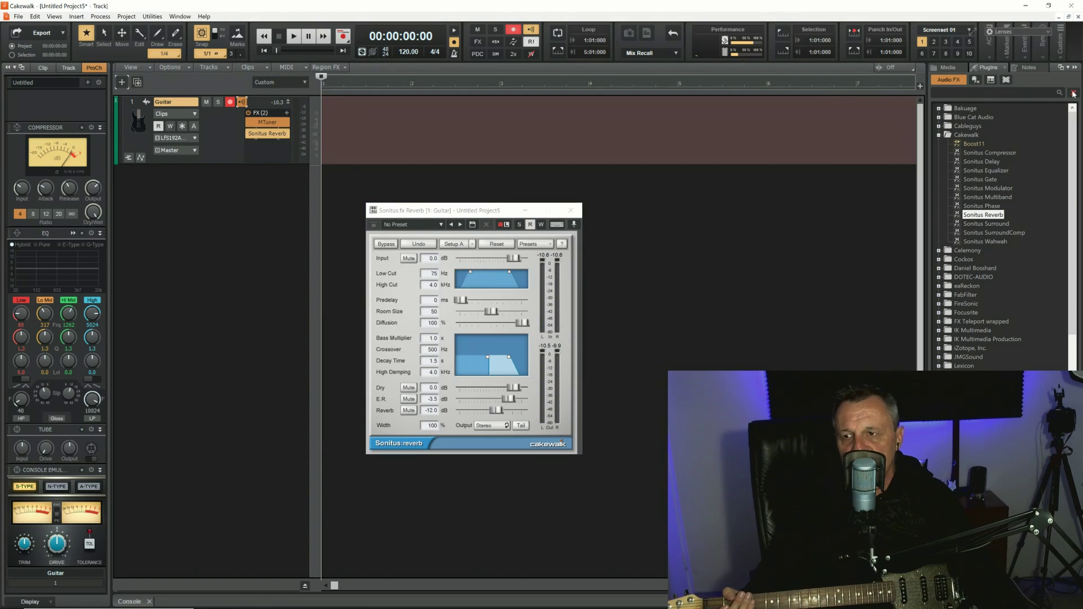
left_click(571, 211)
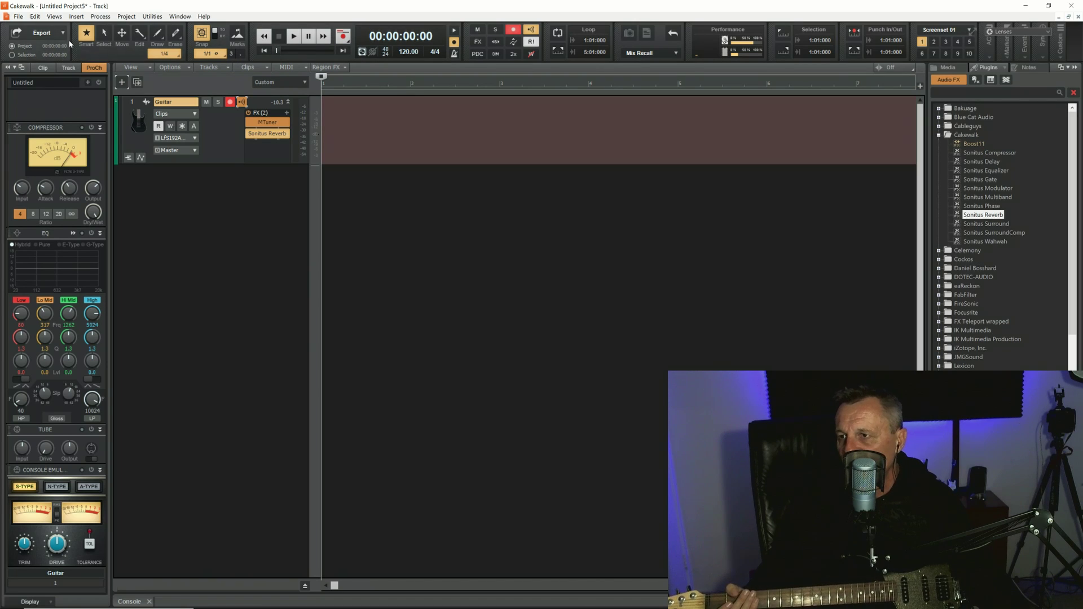
Change the project's most recent tempo to 102 BPM using tap tempo
left_click(127, 16)
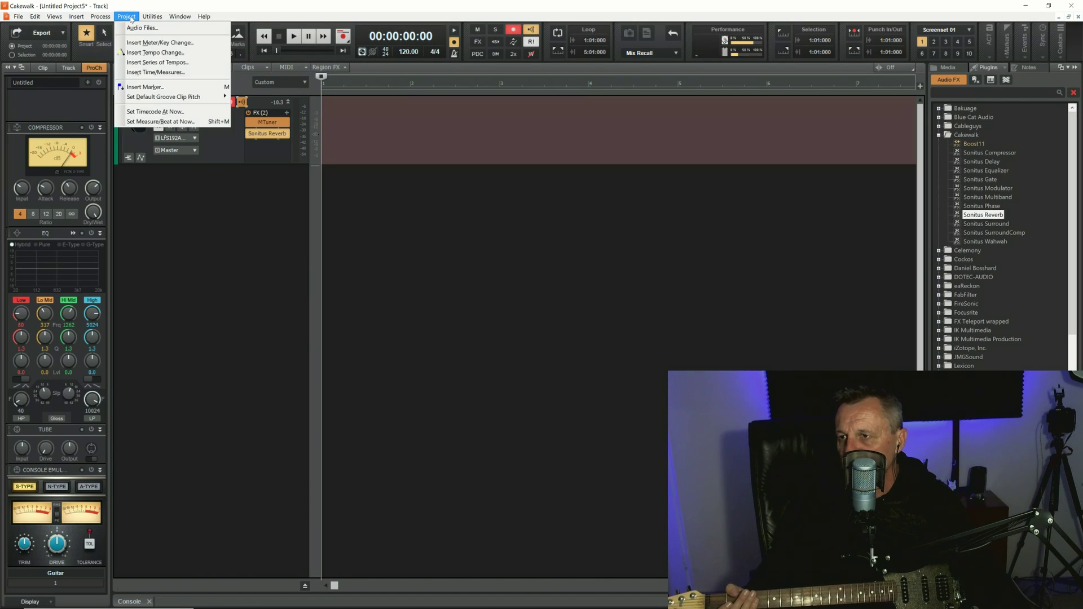
left_click(144, 53)
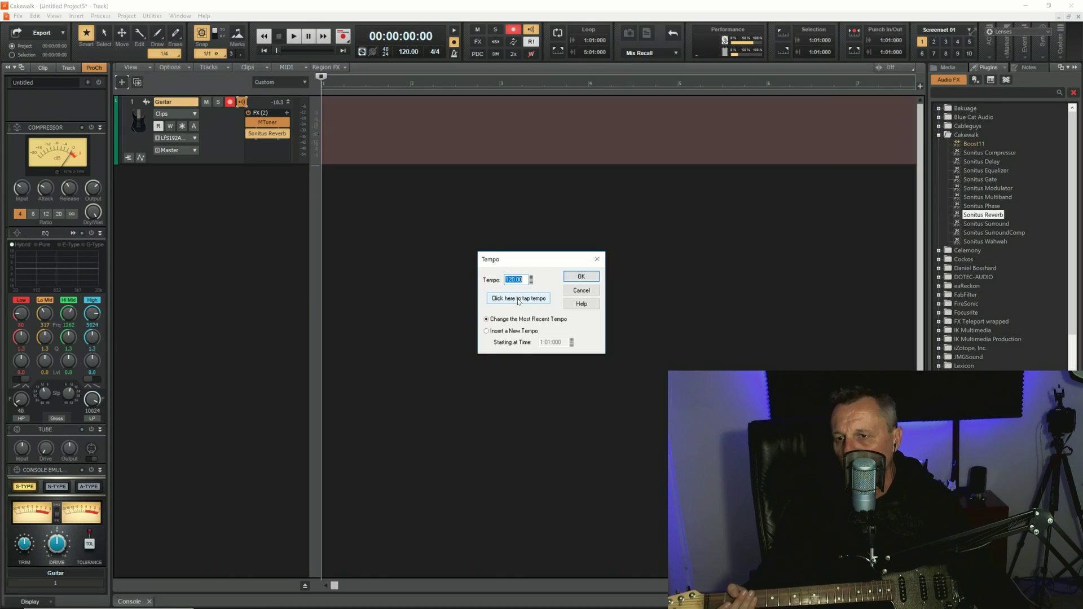
left_click(538, 301)
left_click(539, 303)
left_click(540, 302)
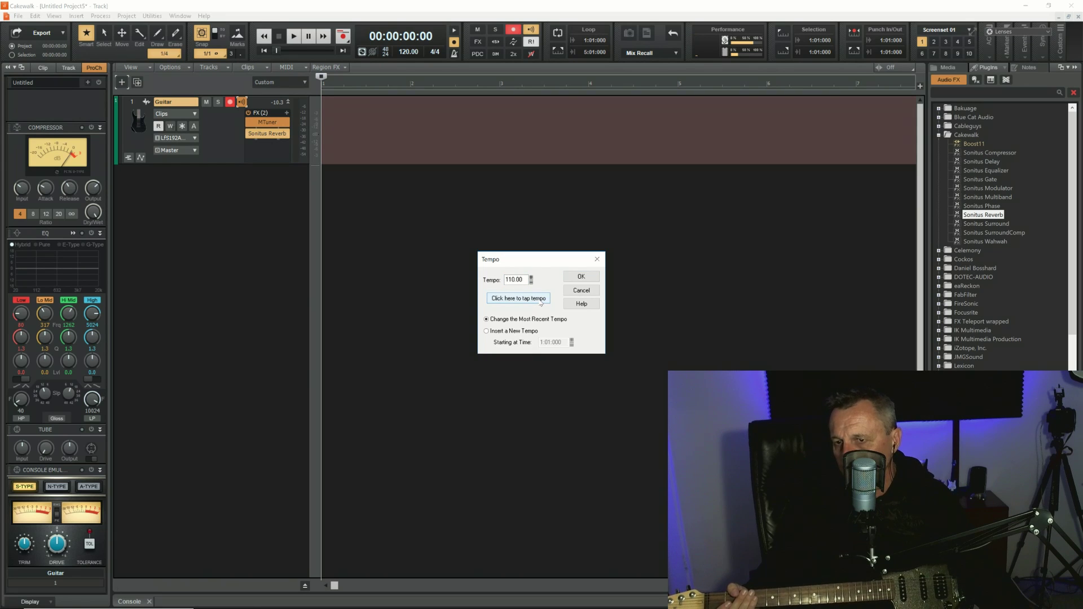
left_click(540, 300)
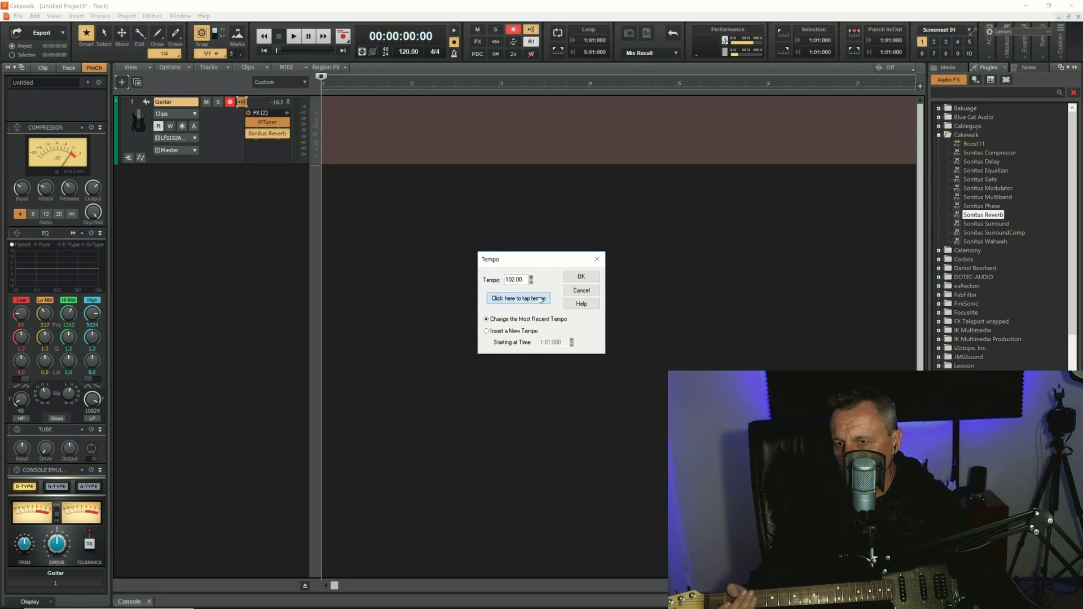
left_click(540, 300)
left_click(540, 300)
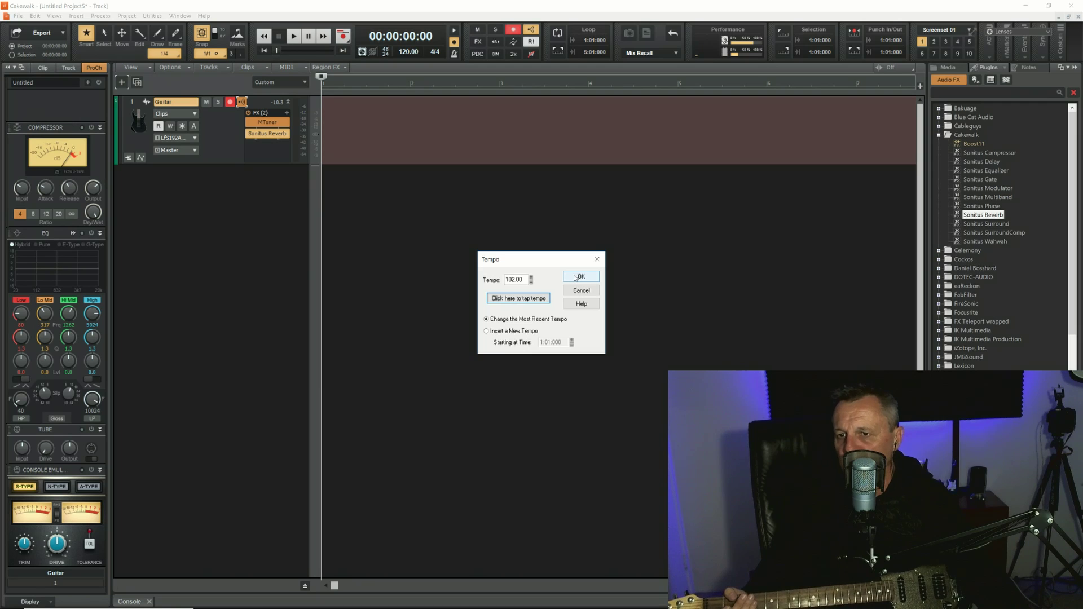
left_click(576, 277)
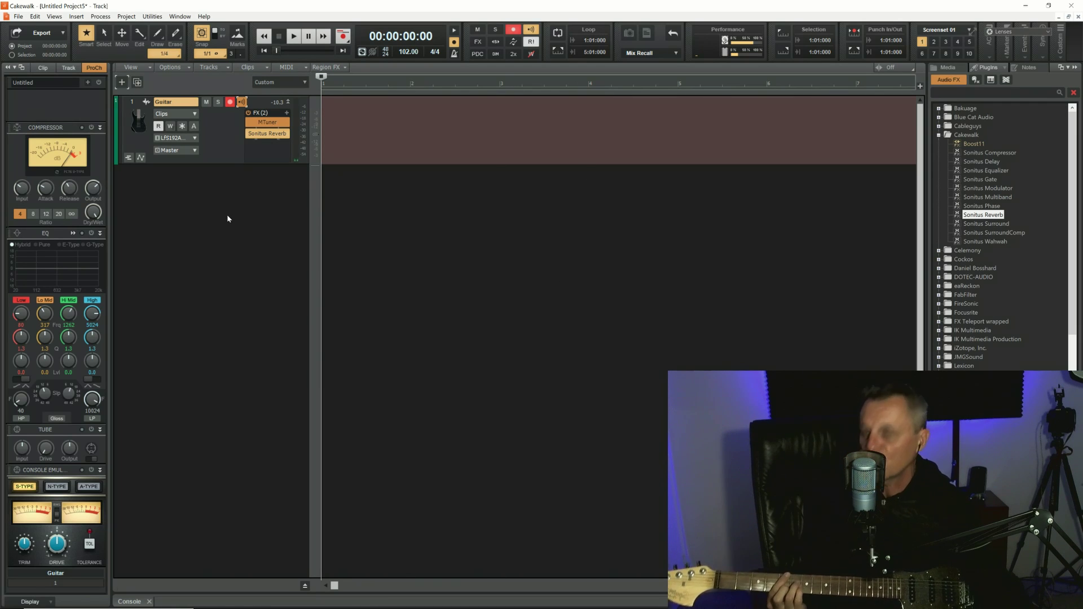
Record a guitar take about 26 seconds long on the Guitar track from the project start
left_click(344, 37)
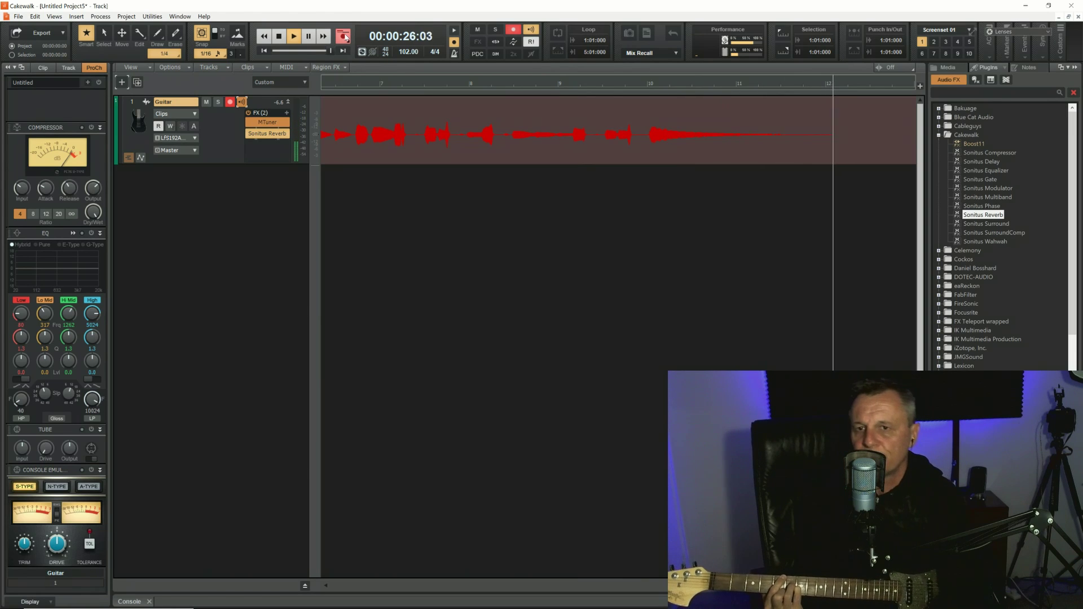
key("space")
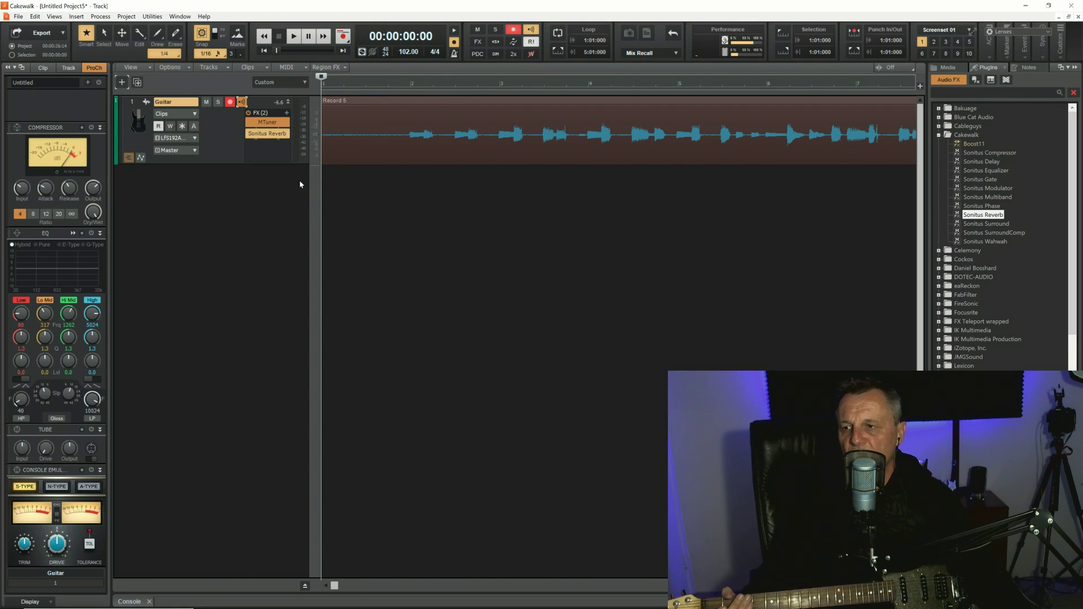
Play back the recorded take from the project start and make the Guitar track taller
left_click(293, 38)
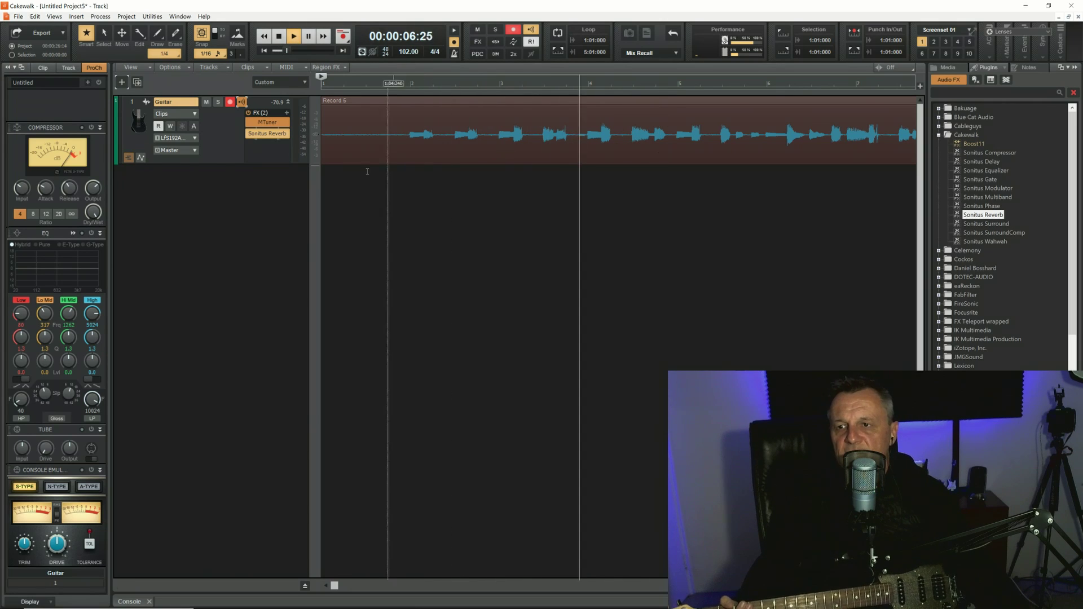
left_click_drag(274, 164, 278, 231)
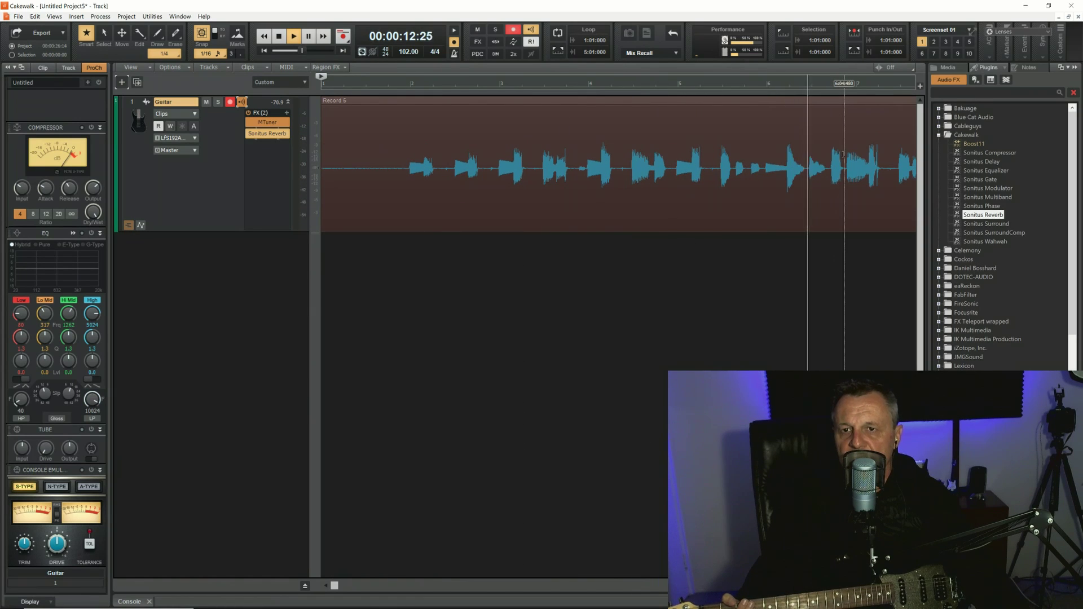
key("space")
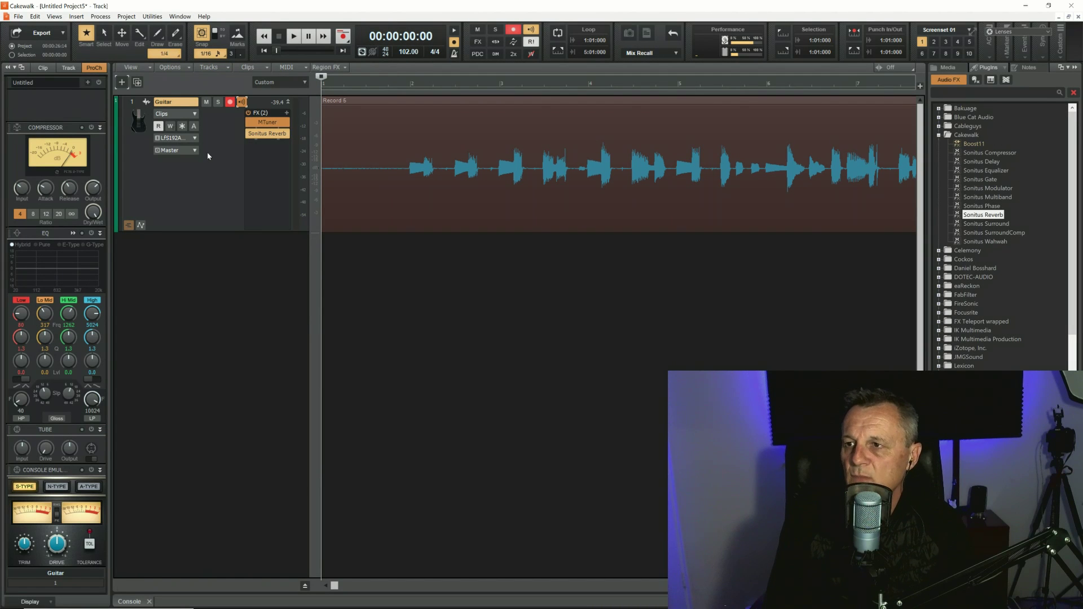
Disarm the Guitar track, turn off its input echo, and play the take from measure 2
left_click(230, 102)
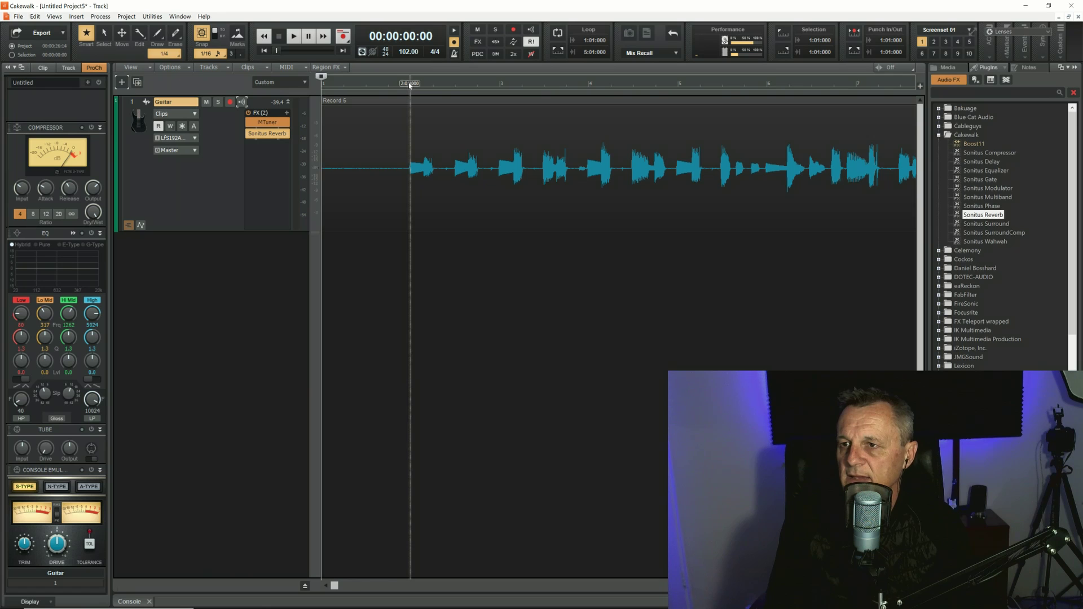
key("space")
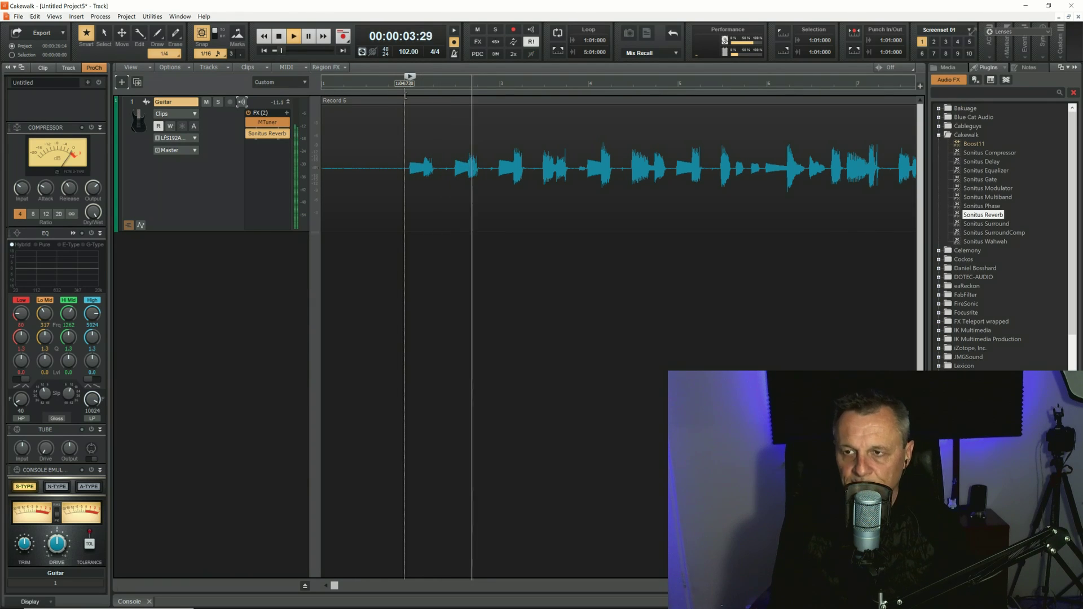
key("space")
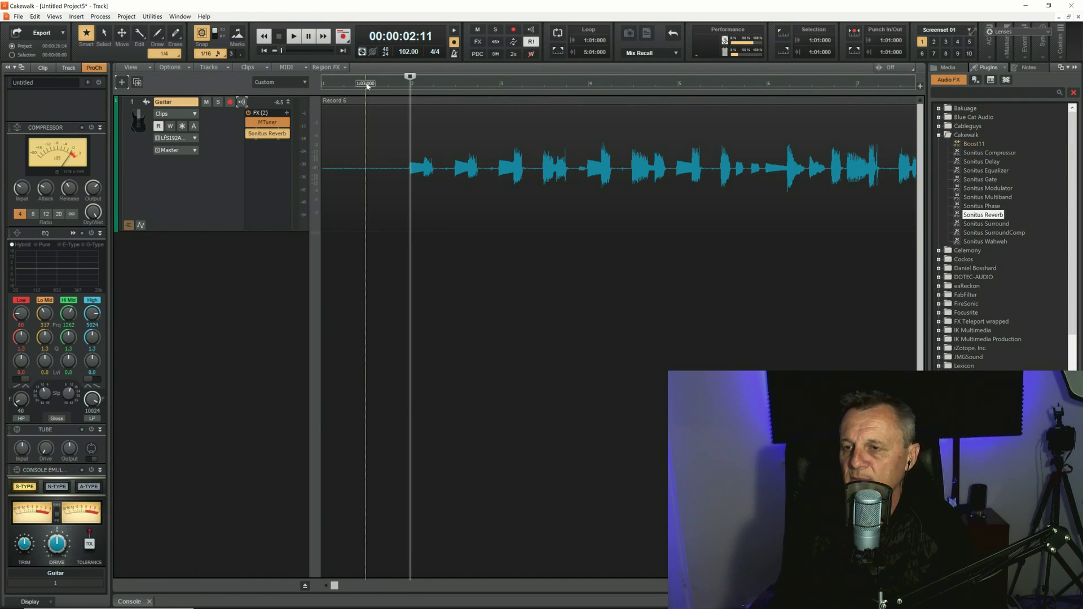
Enlarge the Guitar track and, with snapping off, trim the silence from the clip's start up to just before the first note
left_click_drag(247, 230, 261, 370)
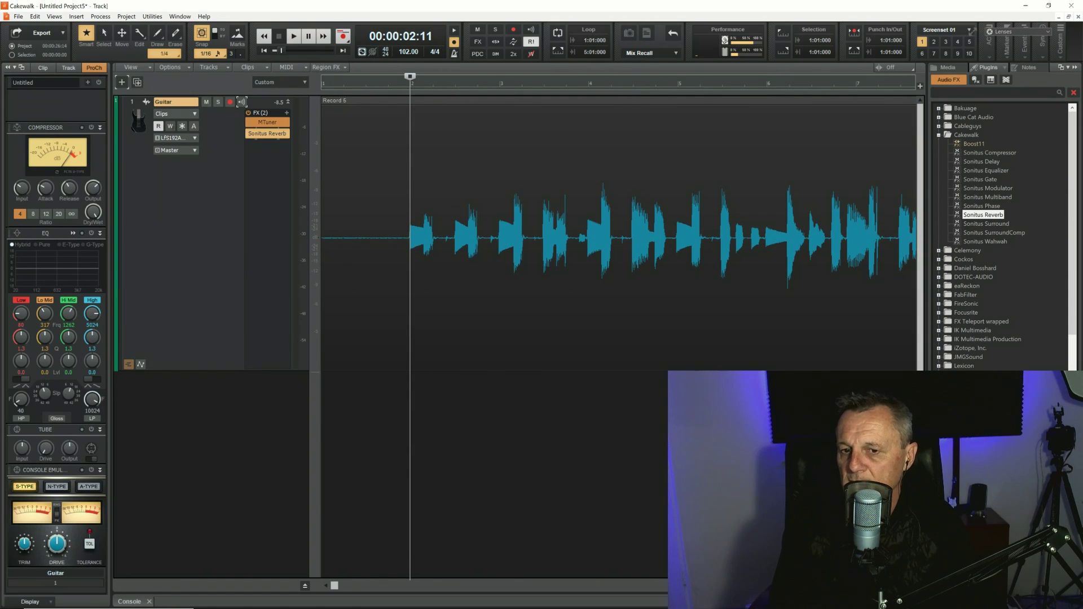
key("ctrl+Right")
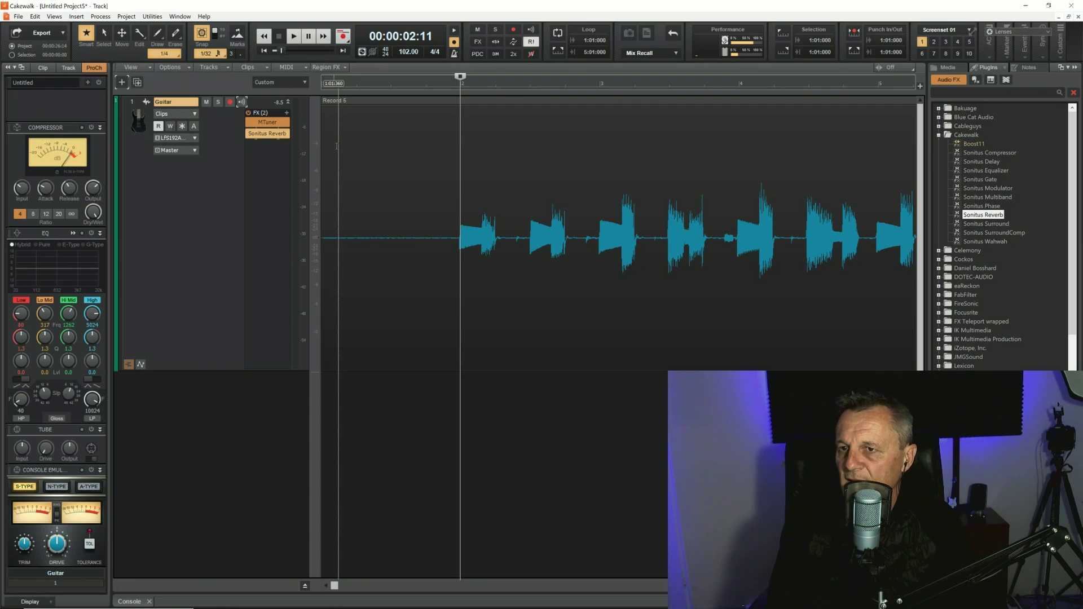
left_click_drag(322, 179, 426, 182)
left_click_drag(461, 80, 525, 80)
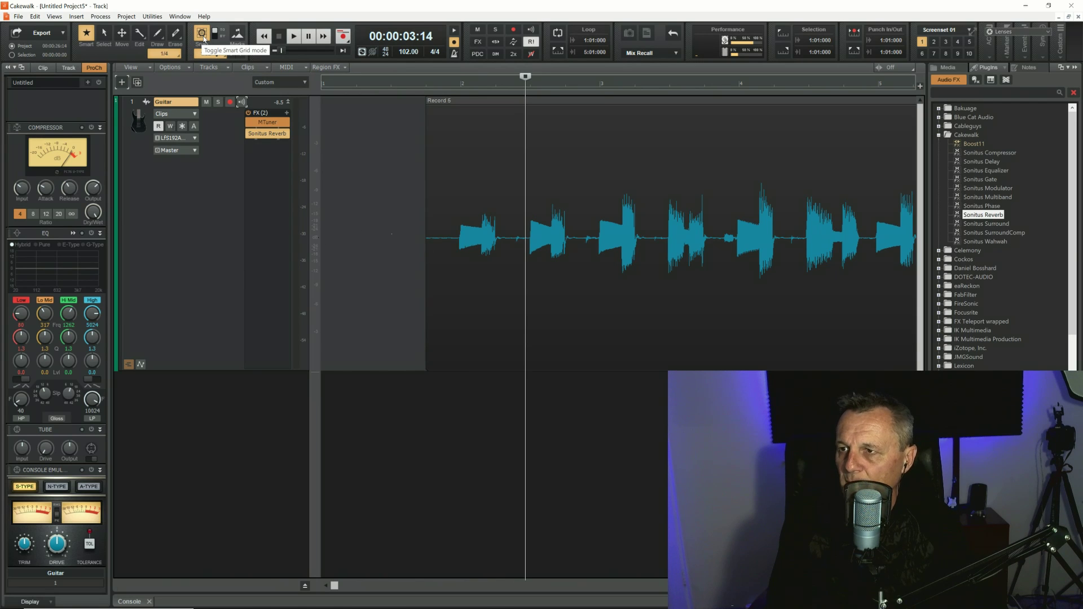
left_click_drag(427, 229, 457, 220)
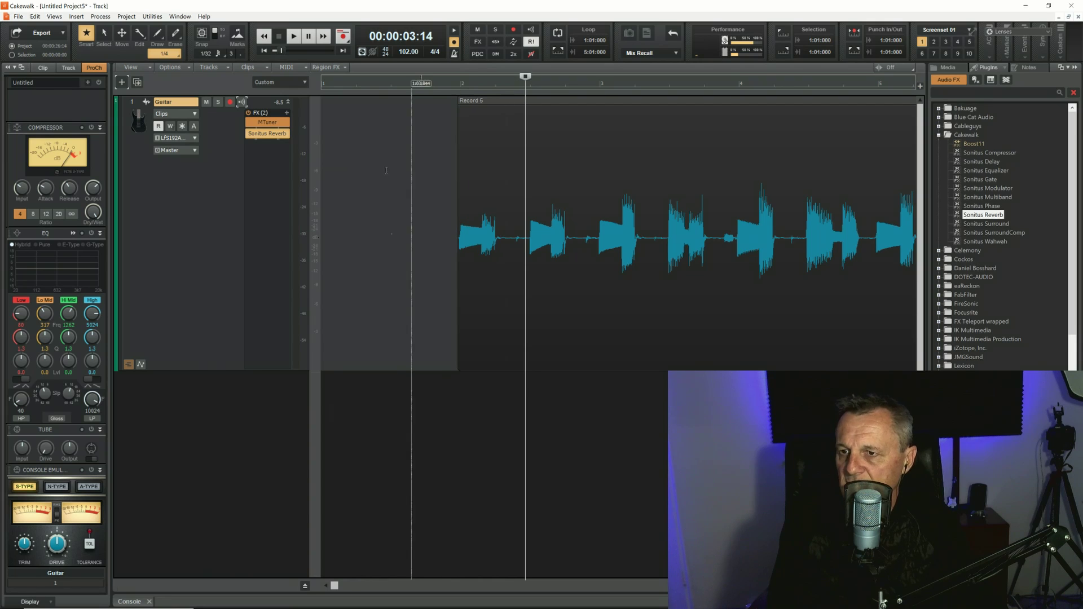
Play the trimmed clip's opening repeatedly from the 1-second mark to check the clip start
left_click(382, 85)
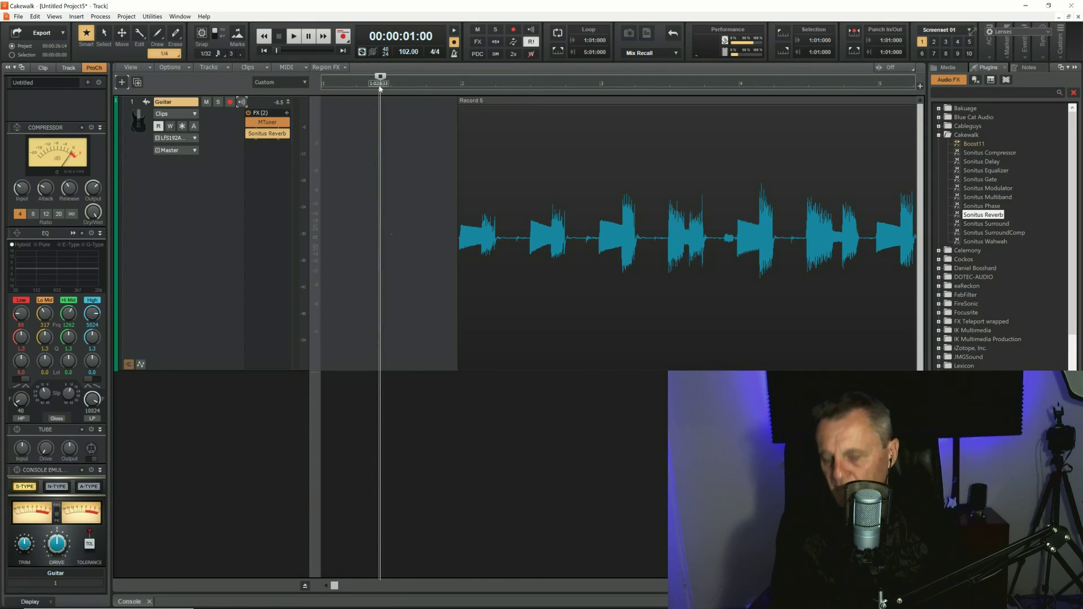
key("space")
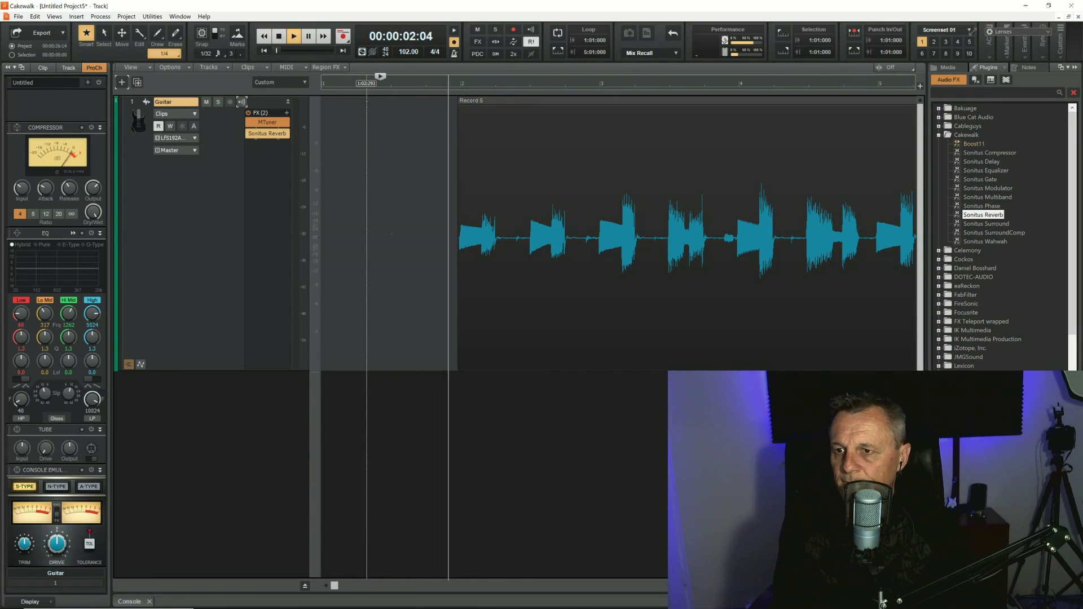
key("space")
key("space")
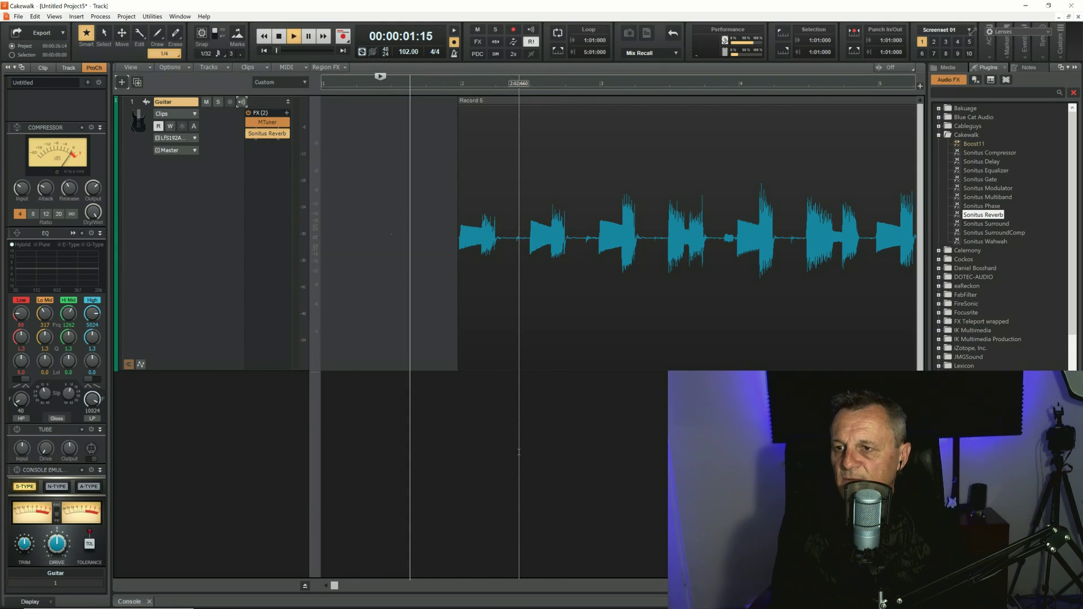
key("space")
key("space")
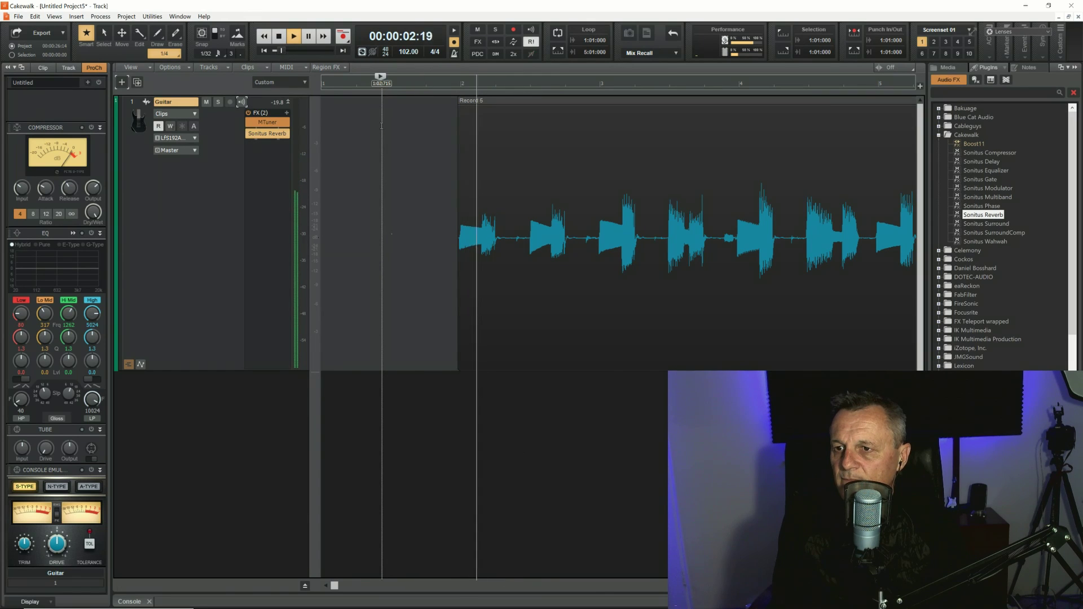
key("space")
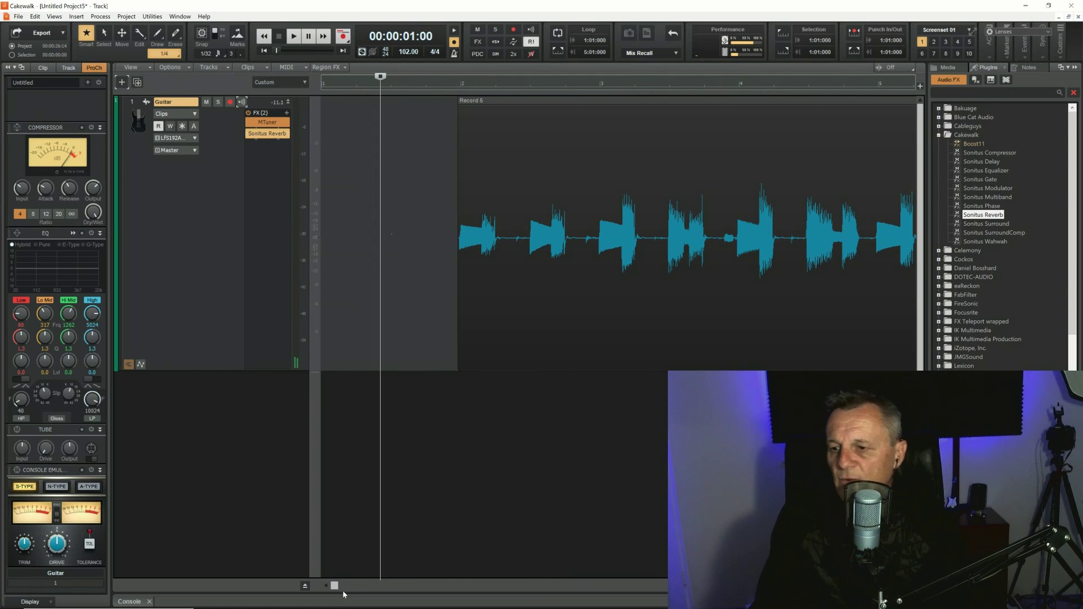
Play the clip's final chord through its decay from just before the chord begins
left_click_drag(335, 587, 666, 586)
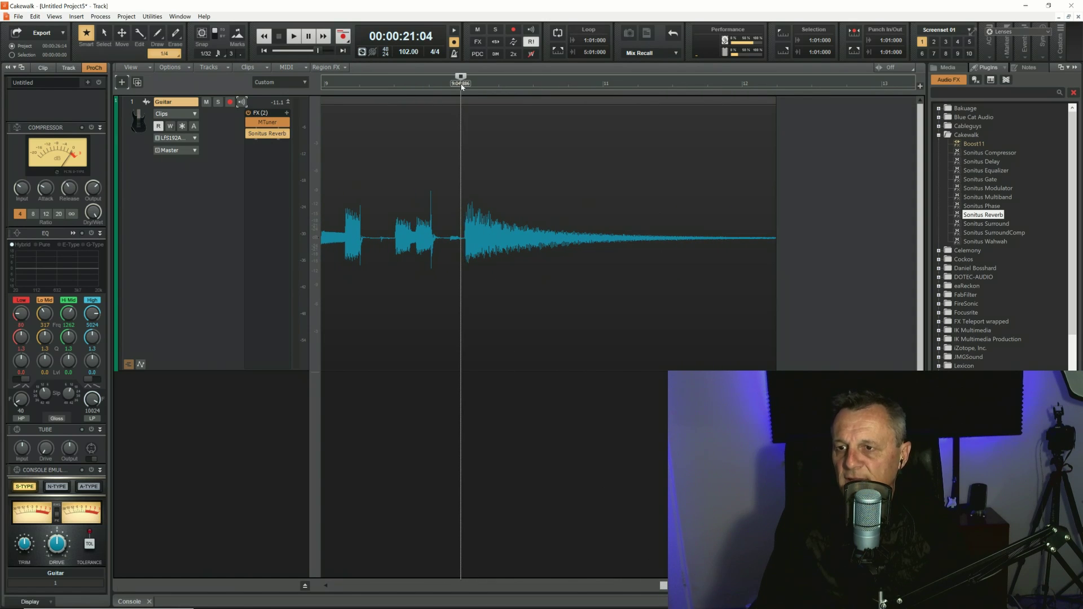
key("space")
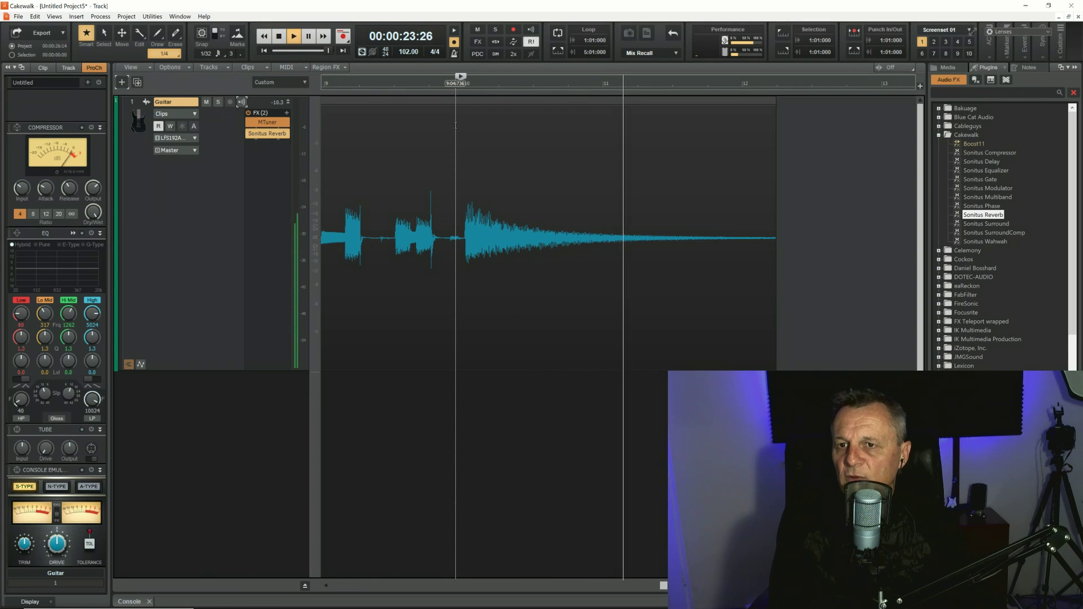
key("space")
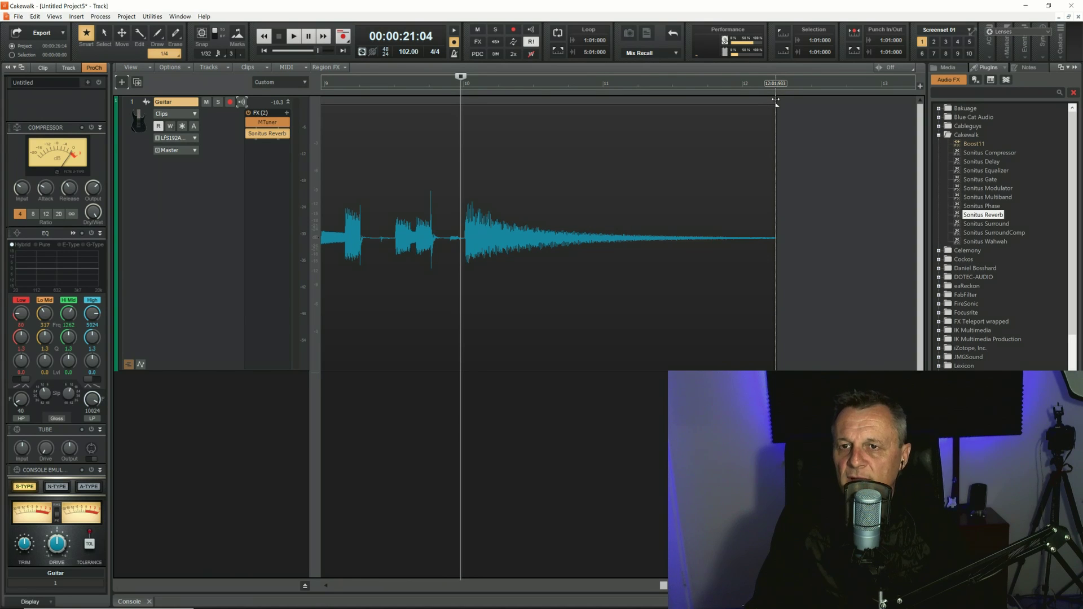
Add a linear fade-out from shortly after the final chord's attack to the clip's end, and play it back
left_click_drag(774, 100, 529, 126)
key("space")
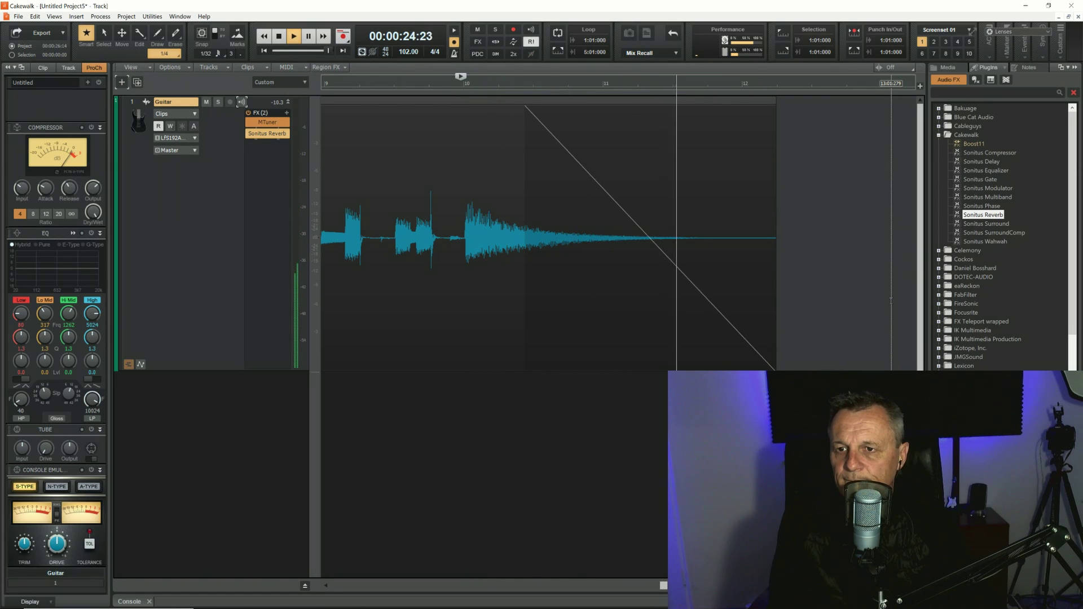
key("space")
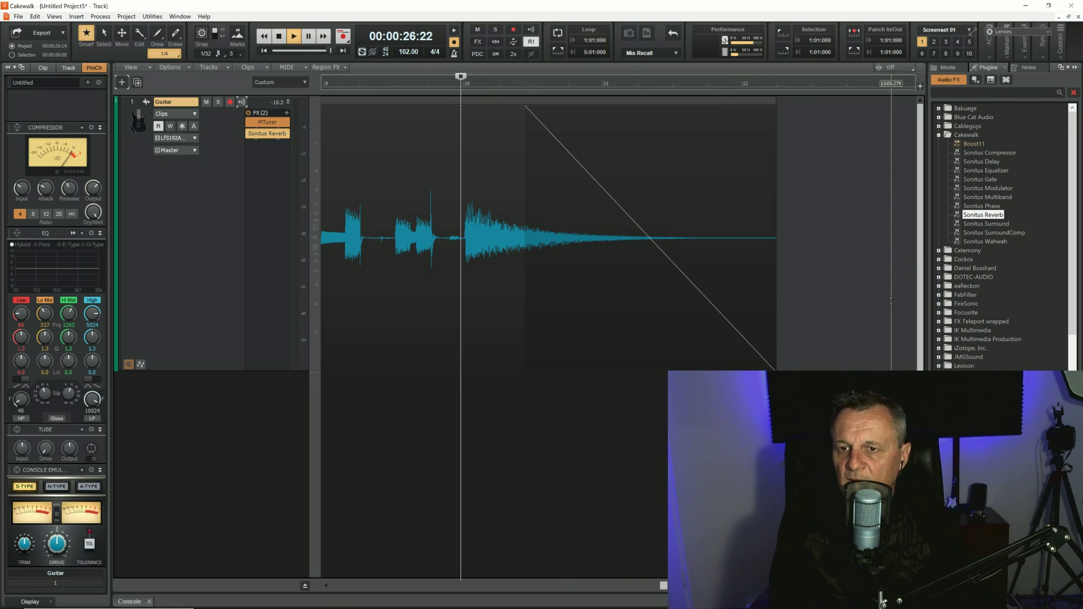
Try a short fade-in over the first note of the guitar clip, listen to it, and remove the fade-in
left_click_drag(664, 585, 335, 586)
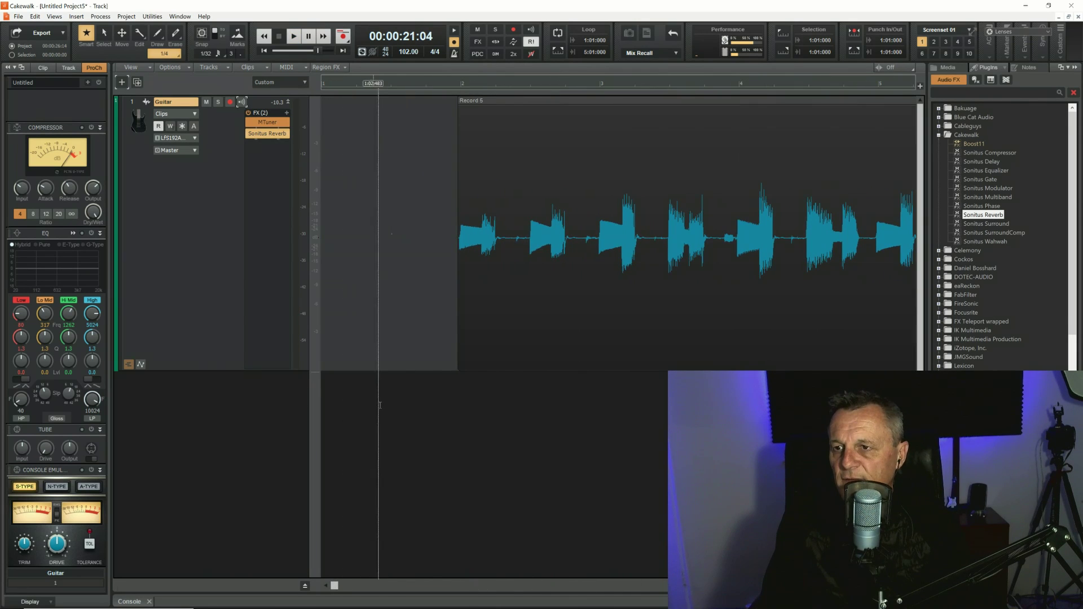
left_click(476, 100)
left_click_drag(458, 101, 504, 105)
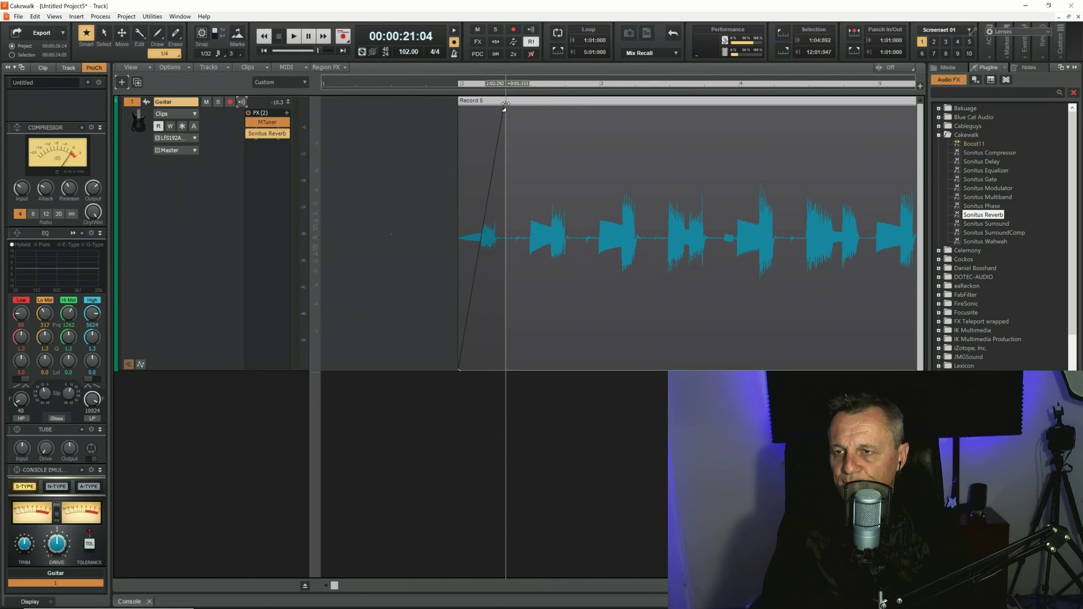
left_click(451, 90)
key("space")
key("space")
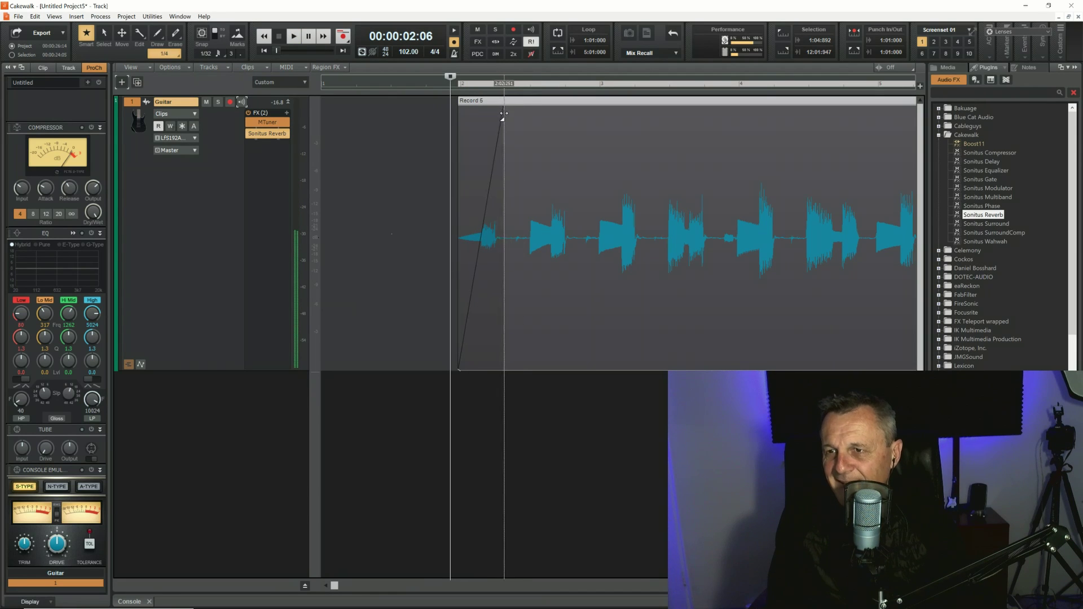
left_click_drag(503, 106, 460, 147)
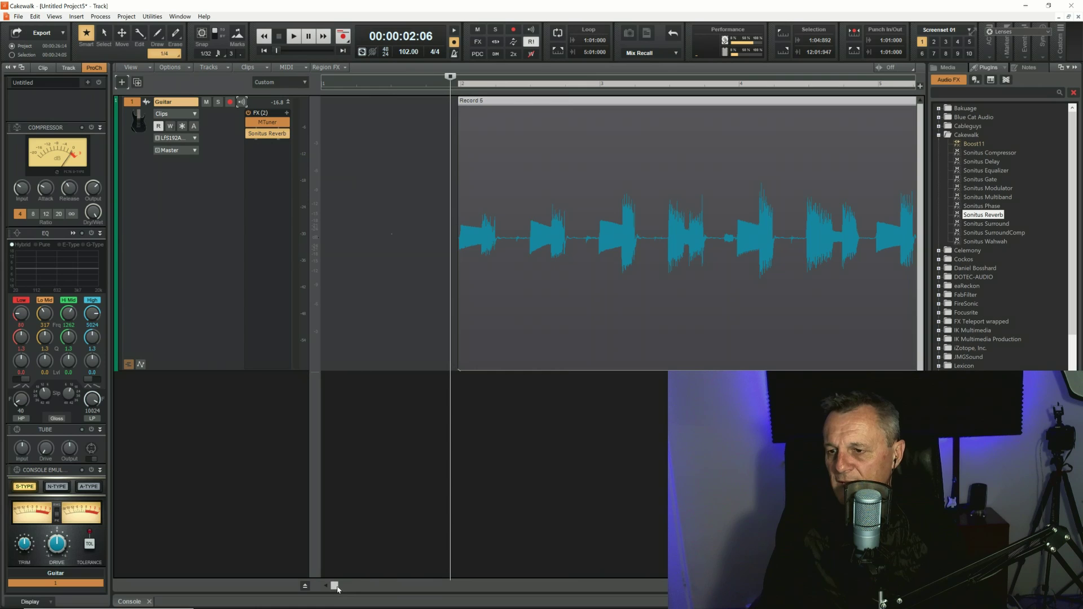
Bring the entire guitar clip into view, from its trimmed start to its fade-out
left_click_drag(337, 589, 471, 587)
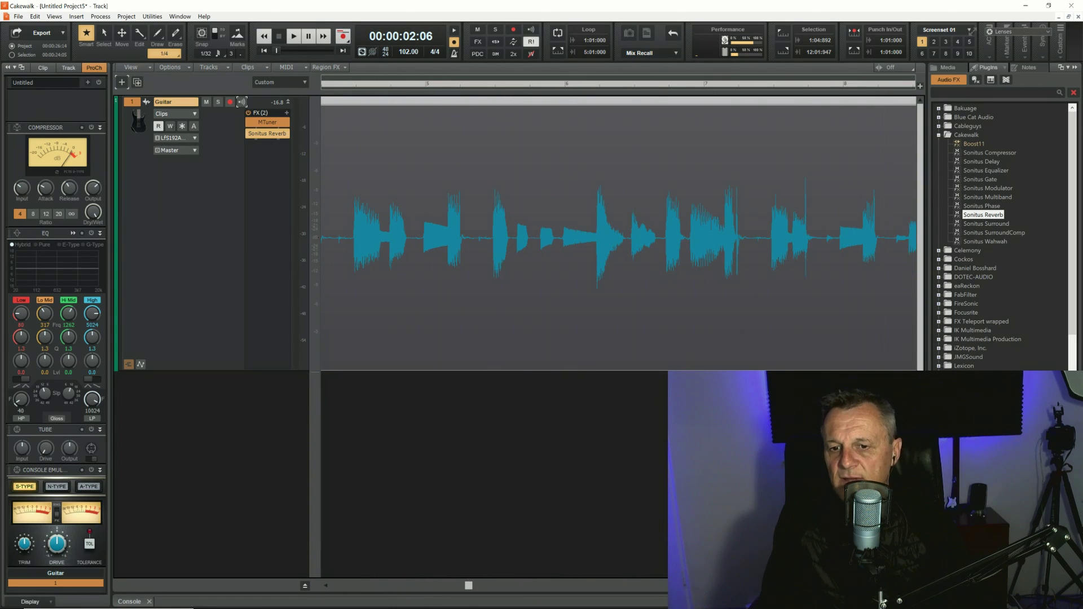
key("ctrl+Left")
key("ctrl+Left")
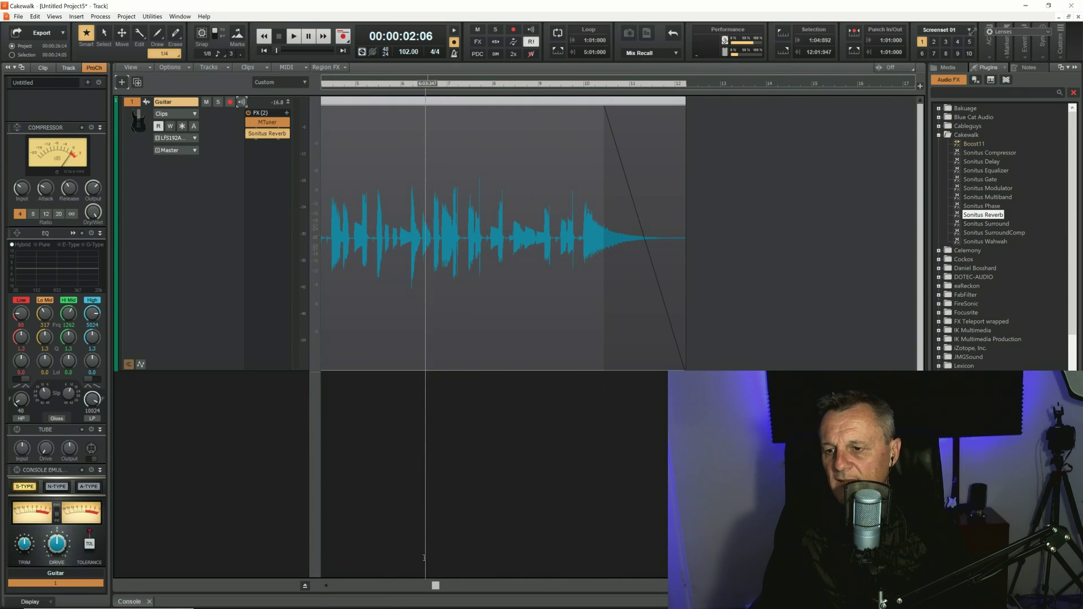
left_click_drag(435, 589, 307, 593)
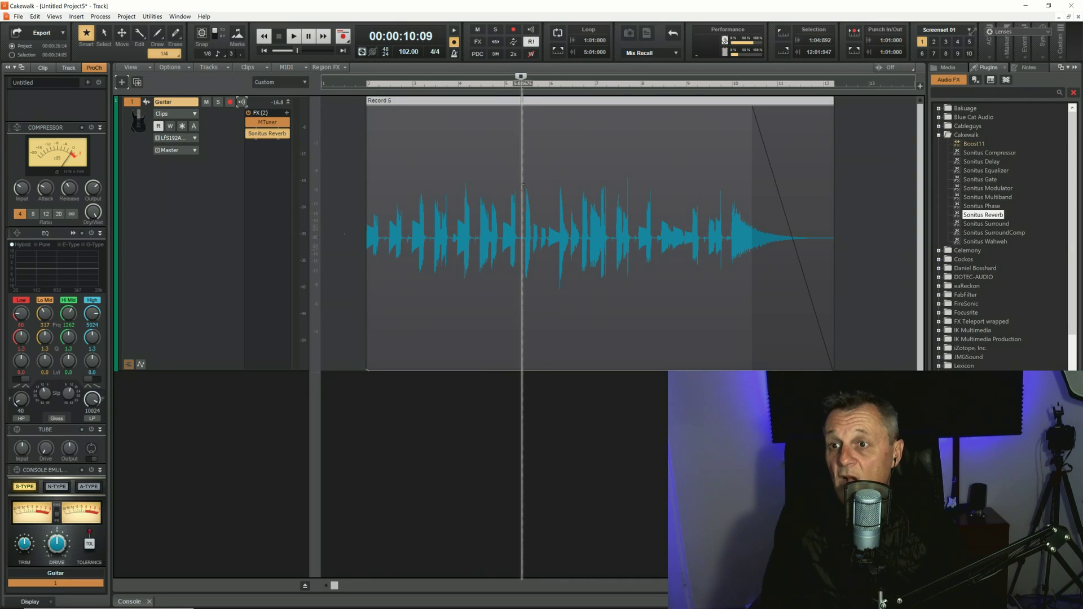
Split the guitar clip at 5:02:508
right_click(523, 189)
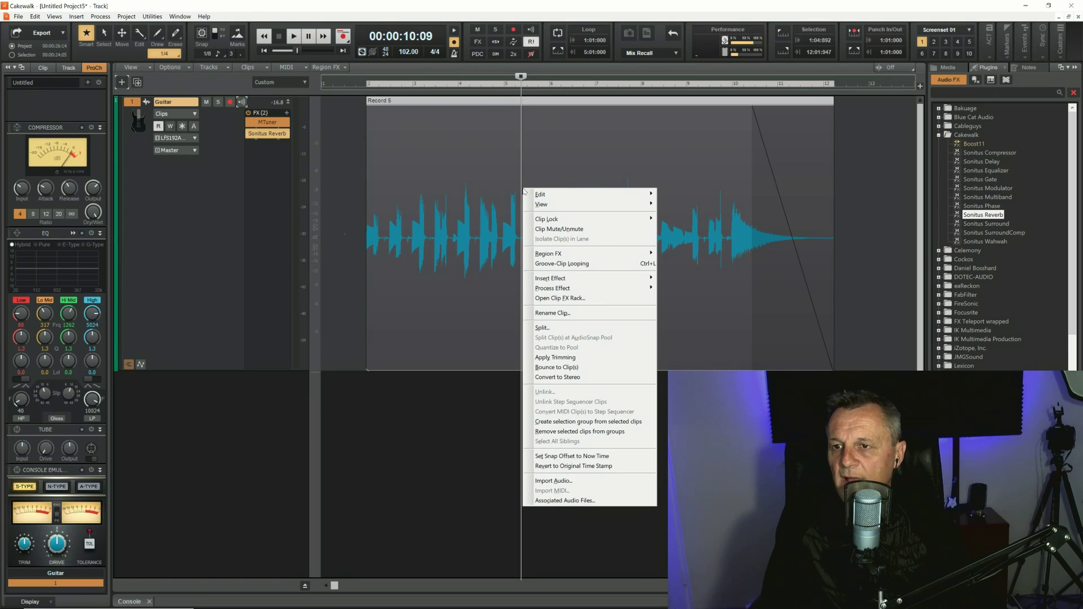
left_click(555, 329)
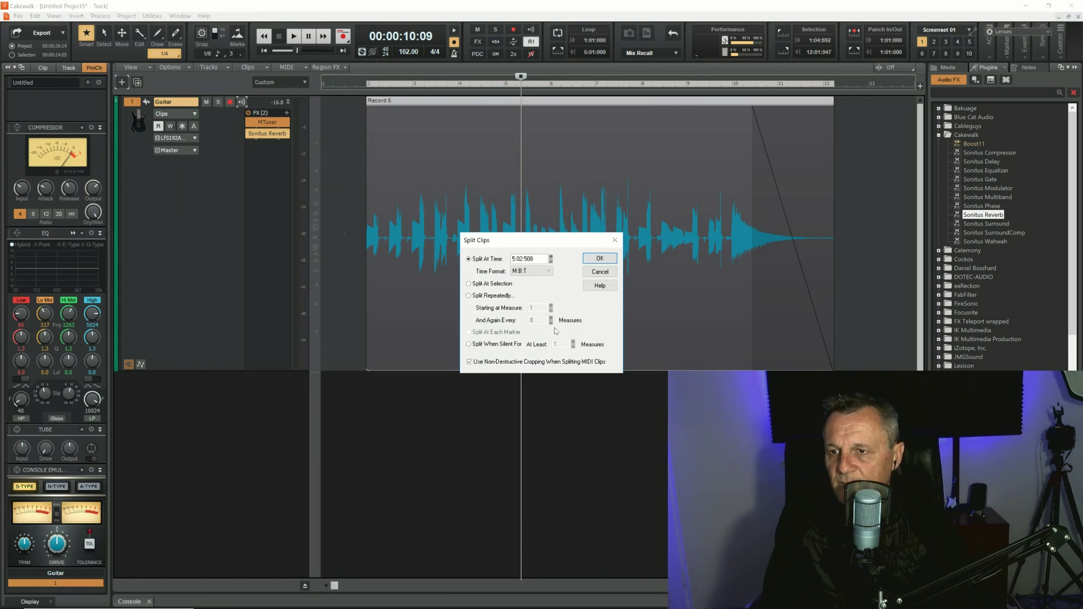
left_click(600, 258)
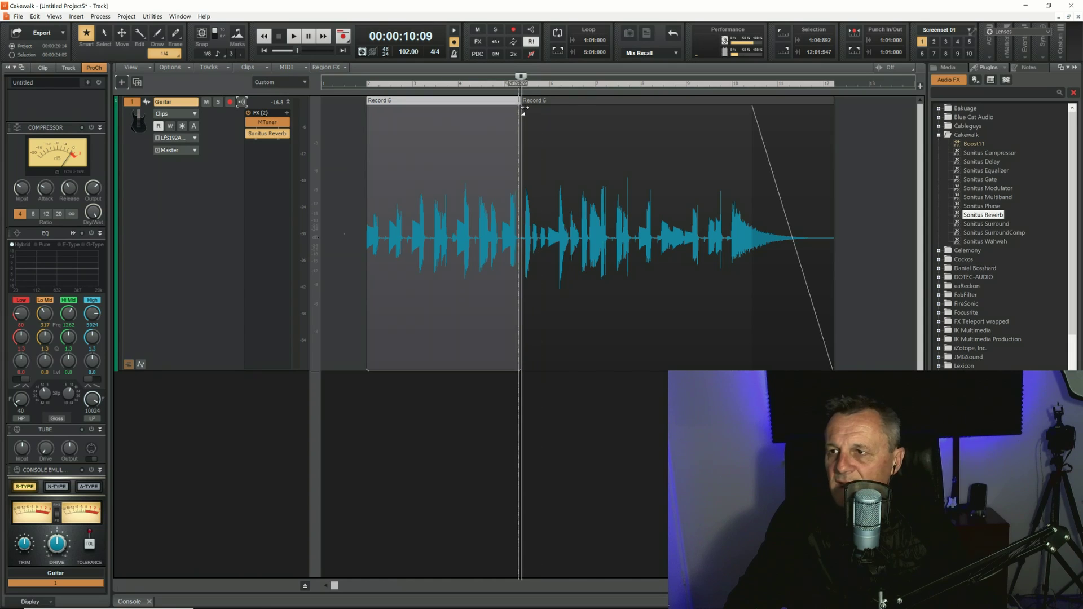
Move the second half of the split clip to start at 7:04:382, and extend its start back to 6:02:203
left_click(600, 100)
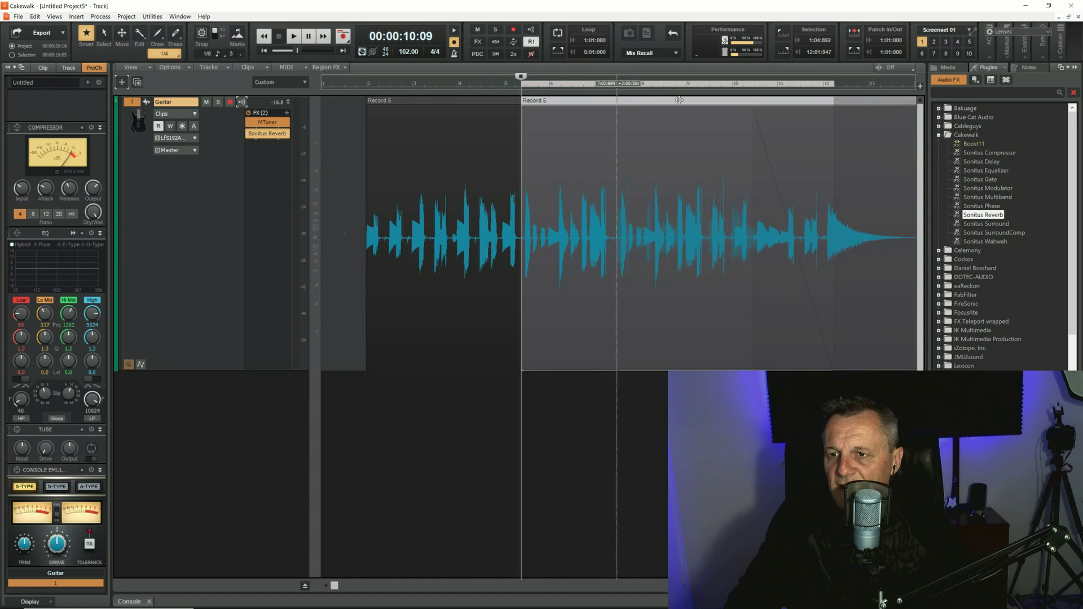
left_click_drag(600, 100, 678, 115)
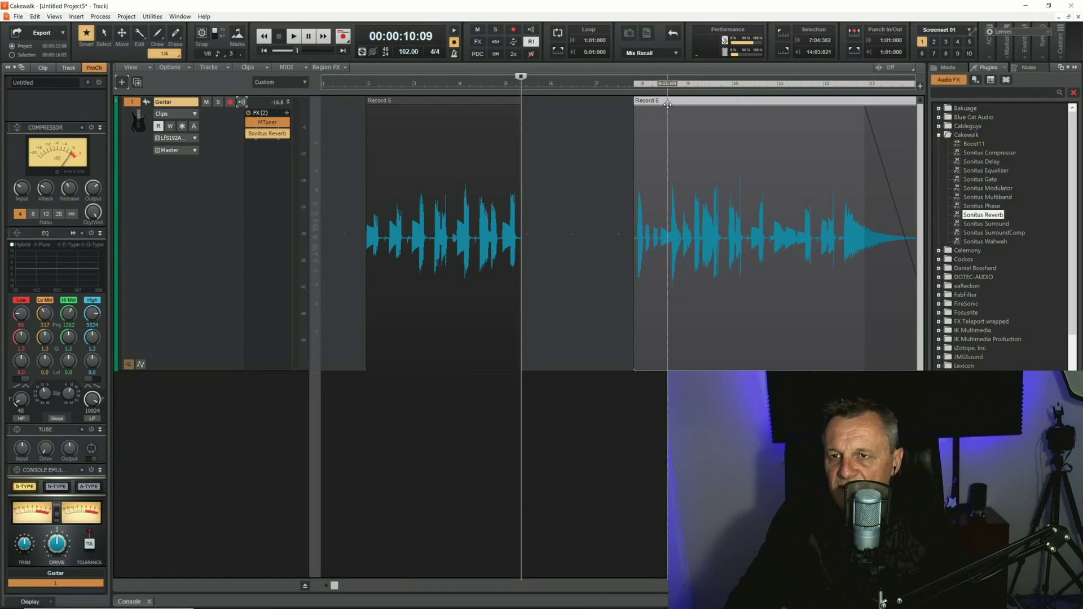
left_click_drag(635, 233, 633, 283)
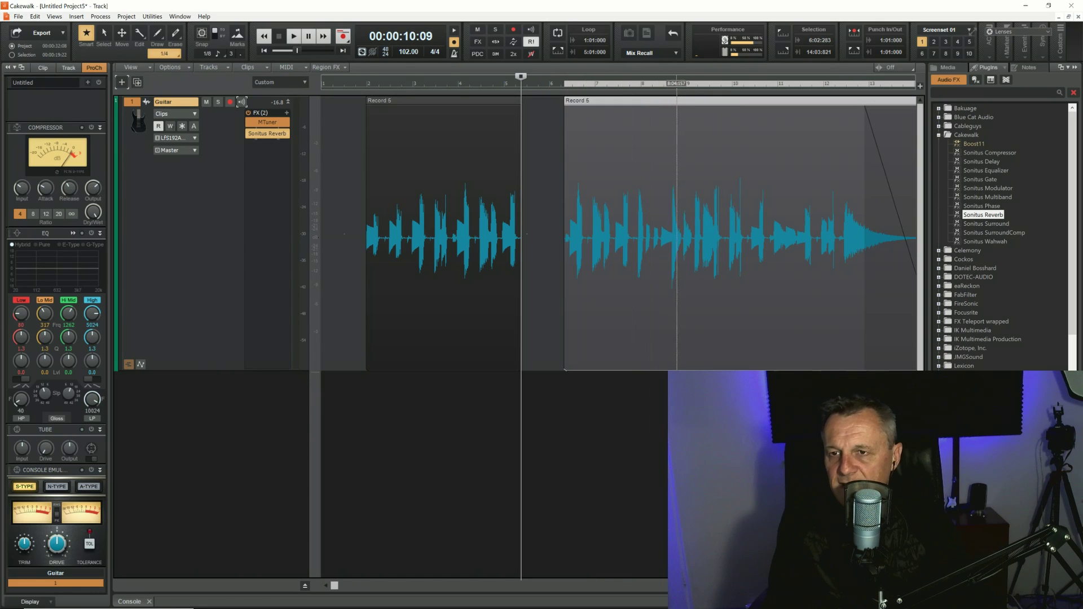
left_click_drag(677, 254, 566, 254)
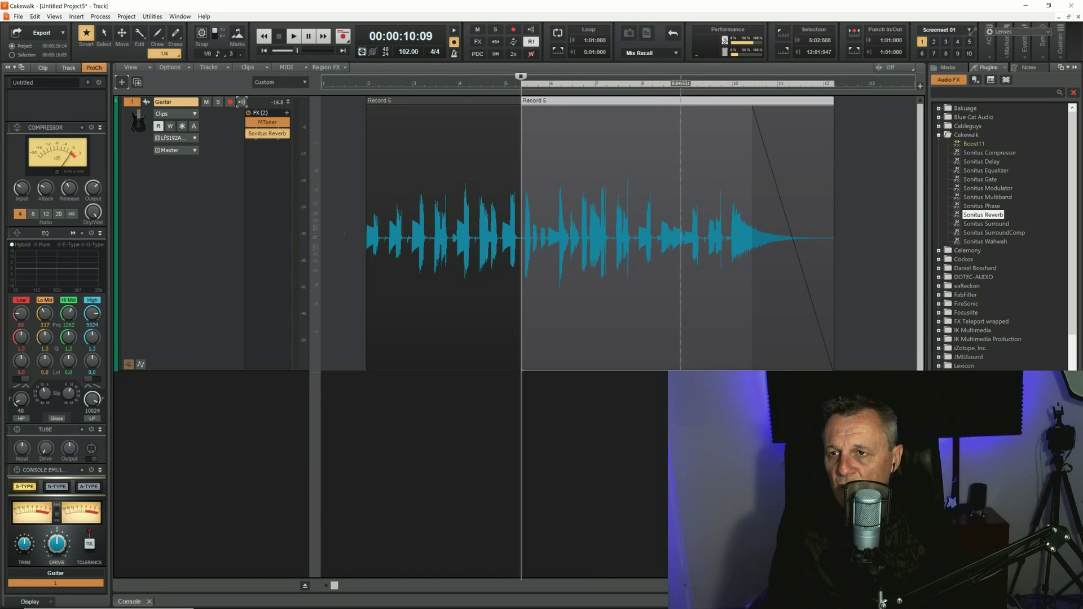
Undo the edge extension, the move and the split of the guitar clip, and place the now time at 00:00:11:20
key("ctrl+z")
left_click(546, 226)
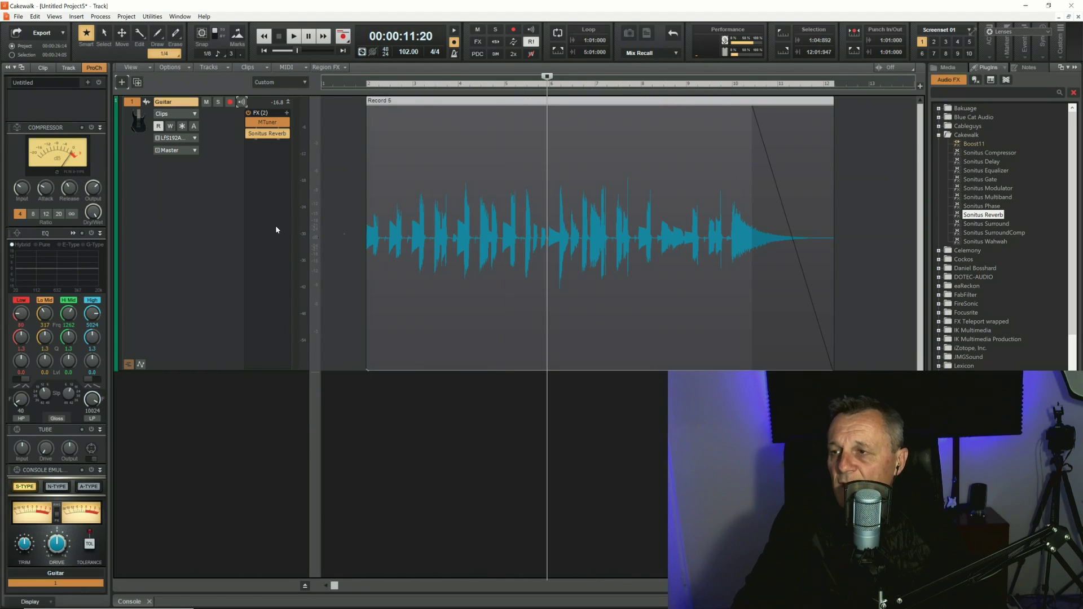
Set the Edit tool to Split mode and cut the guitar clip into four pieces, within measures 4, 6 and 8
right_click(140, 36)
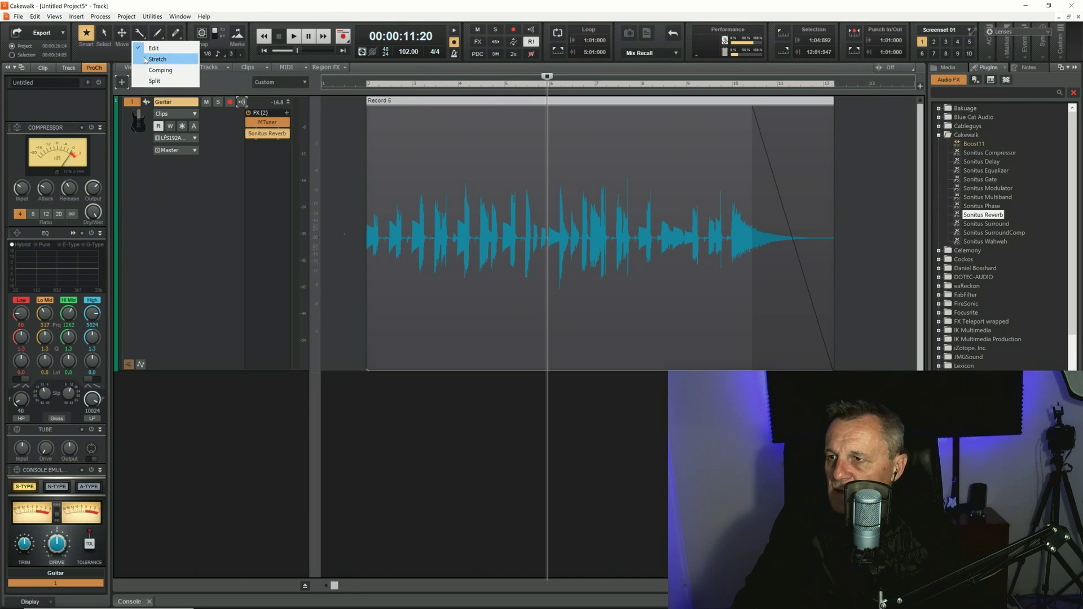
left_click(150, 82)
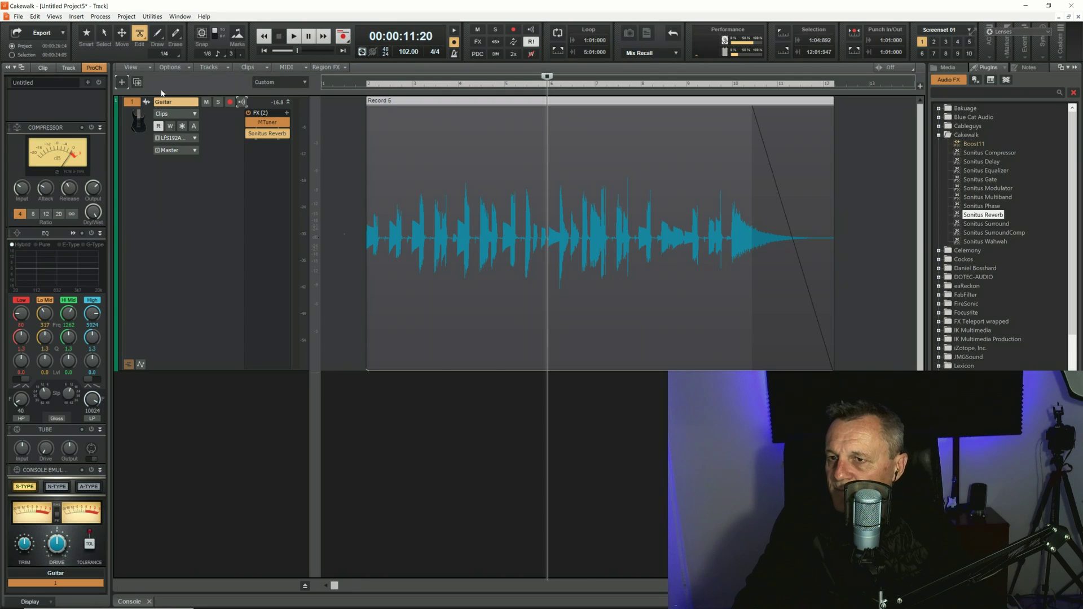
left_click(656, 262)
left_click(475, 287)
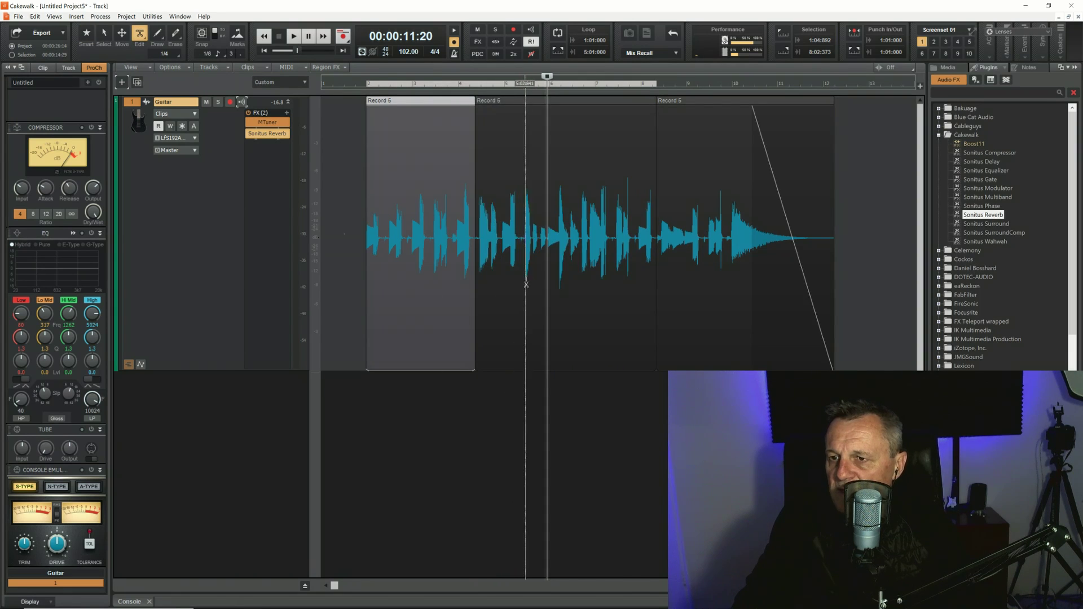
left_click(570, 288)
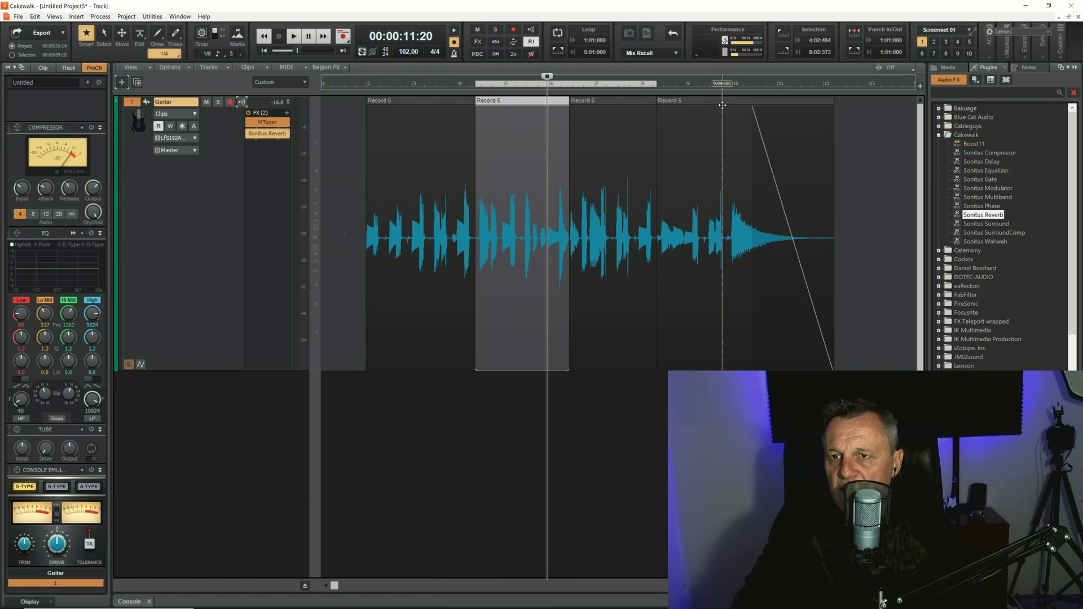
Spread the four pieces apart with gaps between them, starting the last at 9:04:888 and the first at 2:01:367
left_click_drag(721, 100, 795, 100)
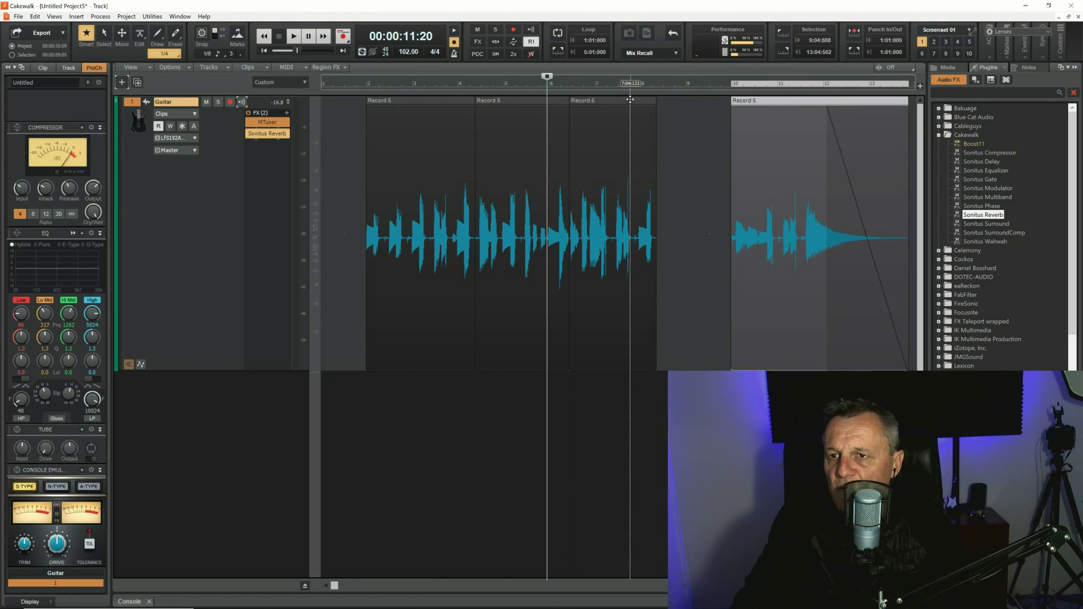
left_click(662, 99)
left_click_drag(662, 100, 694, 100)
left_click(522, 100)
left_click_drag(522, 100, 549, 100)
left_click(429, 101)
left_click_drag(429, 100, 434, 100)
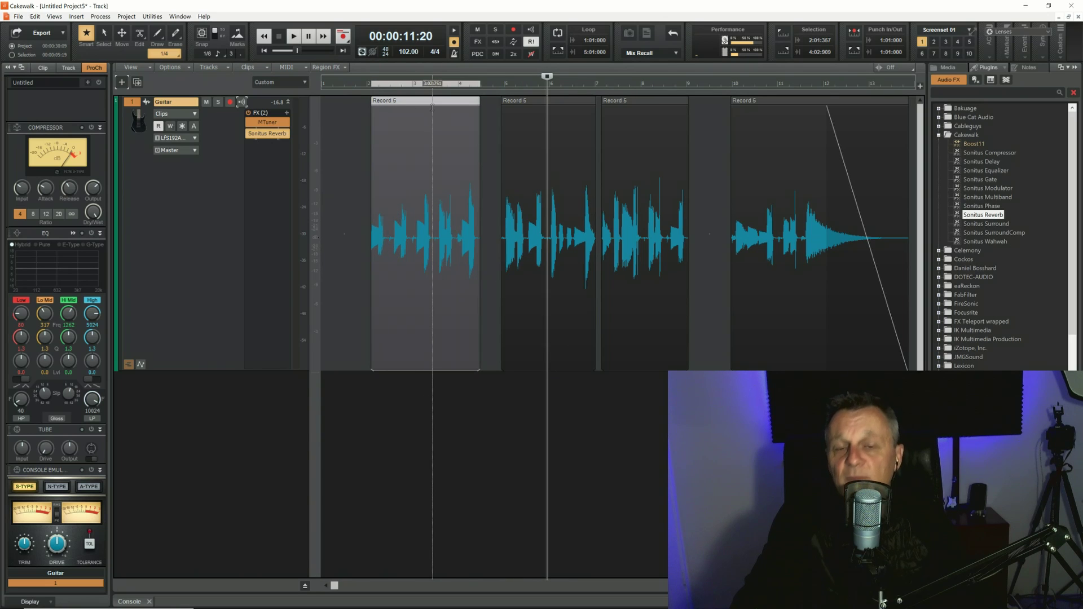